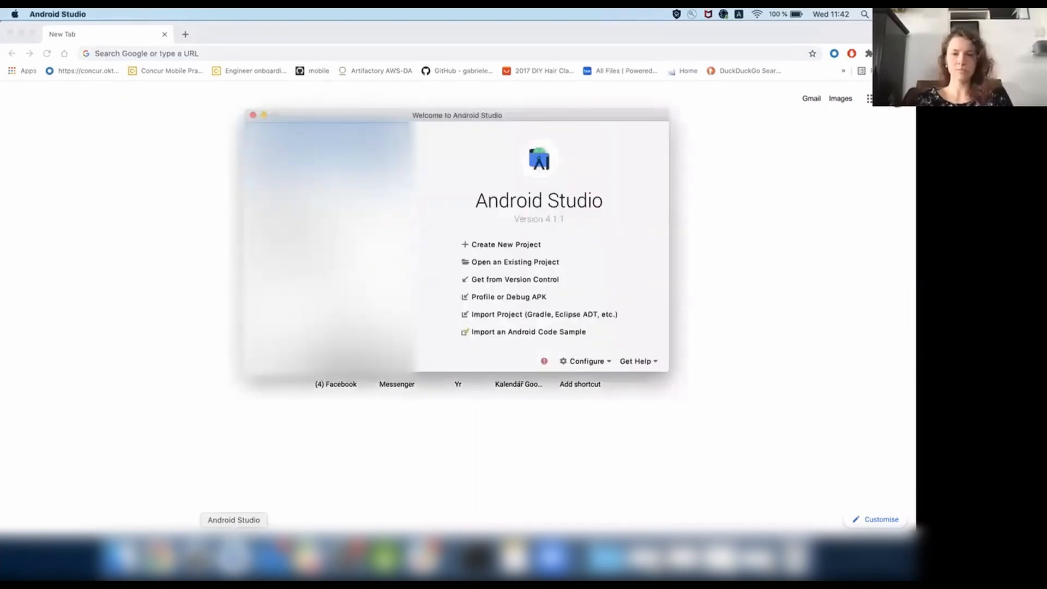
Start a new Android project based on the Empty Activity template for phone and tablet.
click(516, 246)
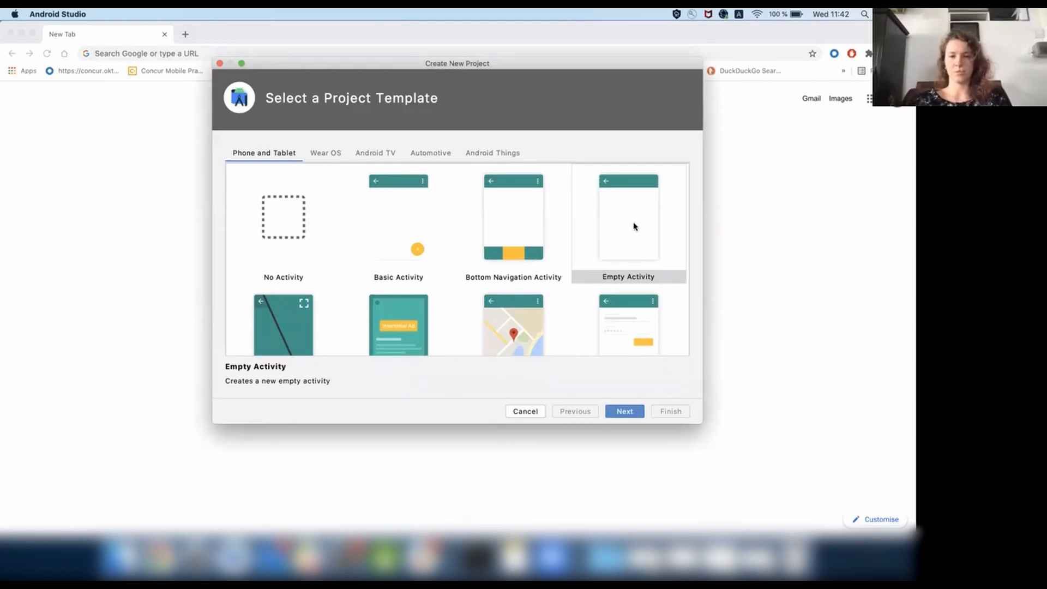
click(634, 226)
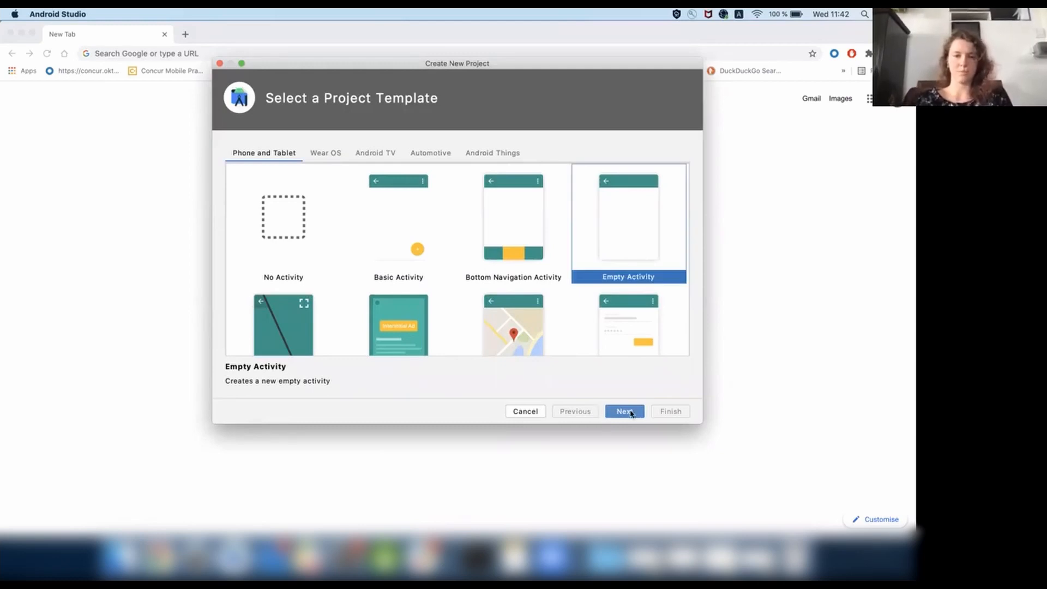
click(627, 412)
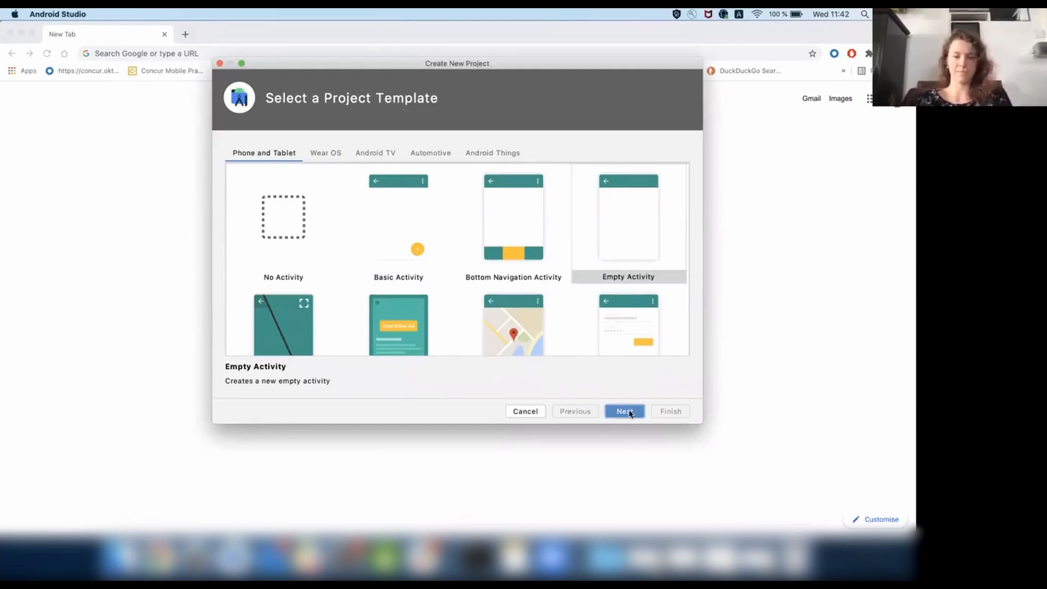
Name the new project AcademyLesson3.
double_click(489, 166)
triple_click(489, 168)
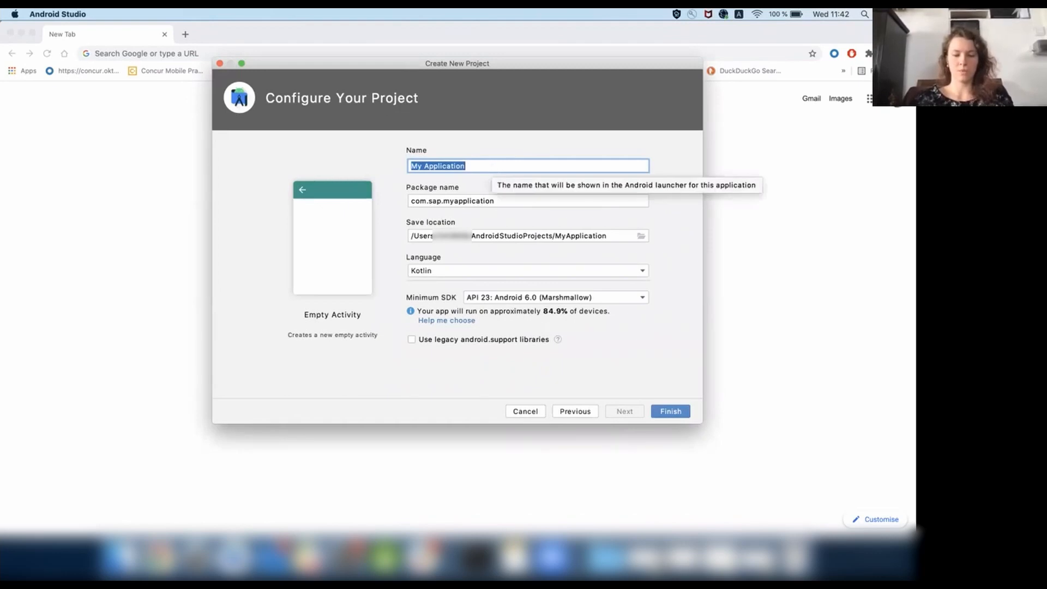
text(AcademyLesson3)
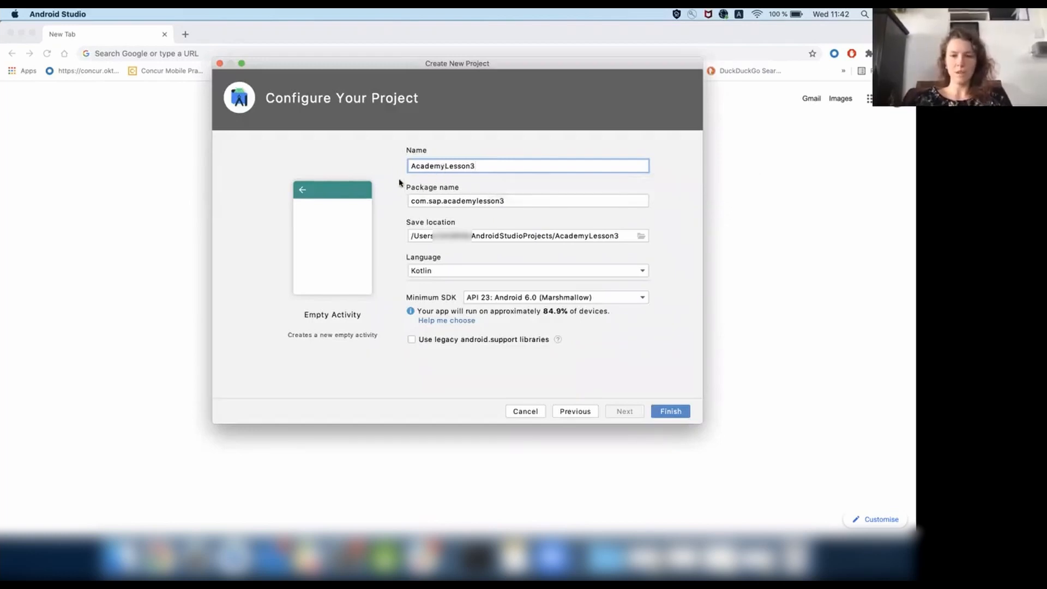
Create the project with Kotlin as its language and API 23: Android 6.0 (Marshmallow) as its minimum SDK.
click(427, 272)
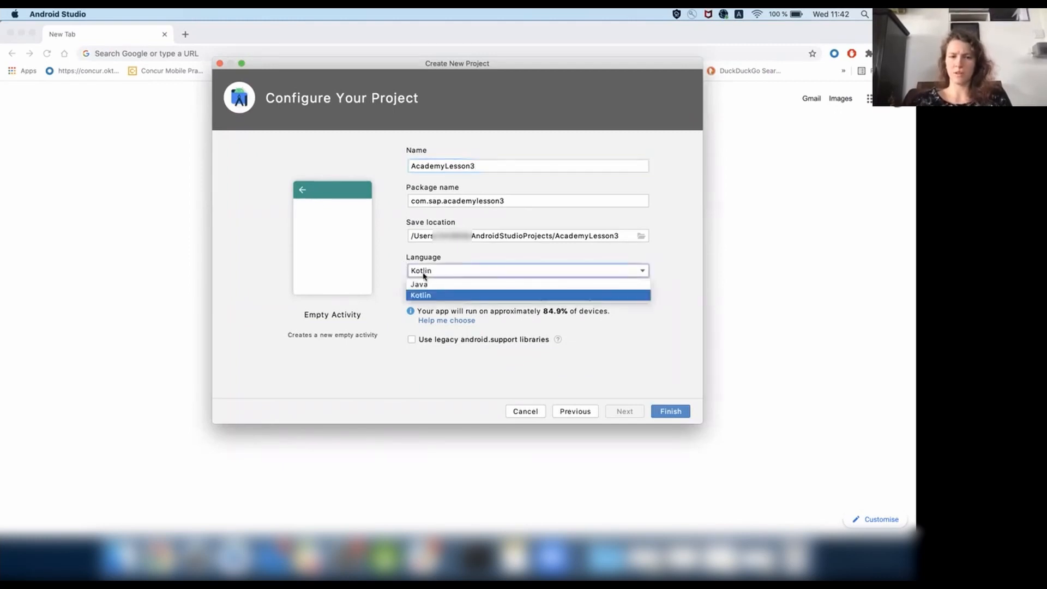
click(401, 298)
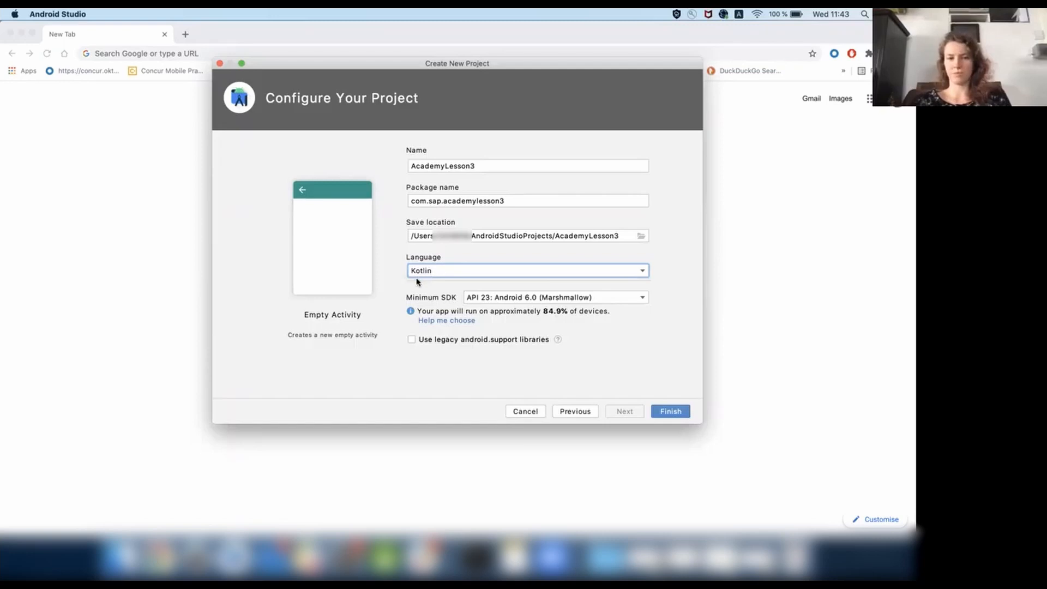
click(488, 299)
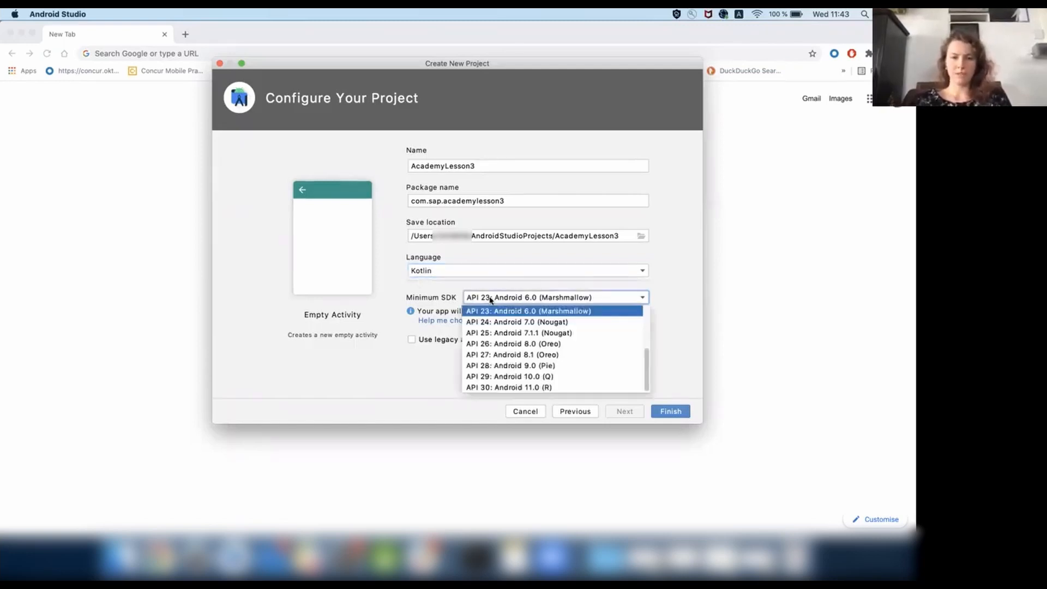
click(485, 299)
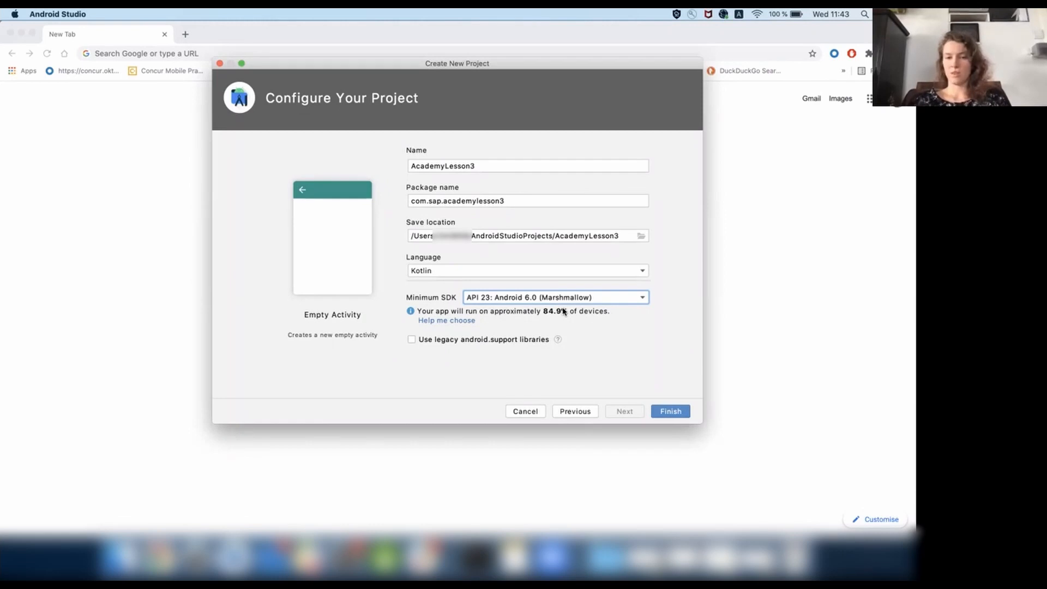
click(665, 414)
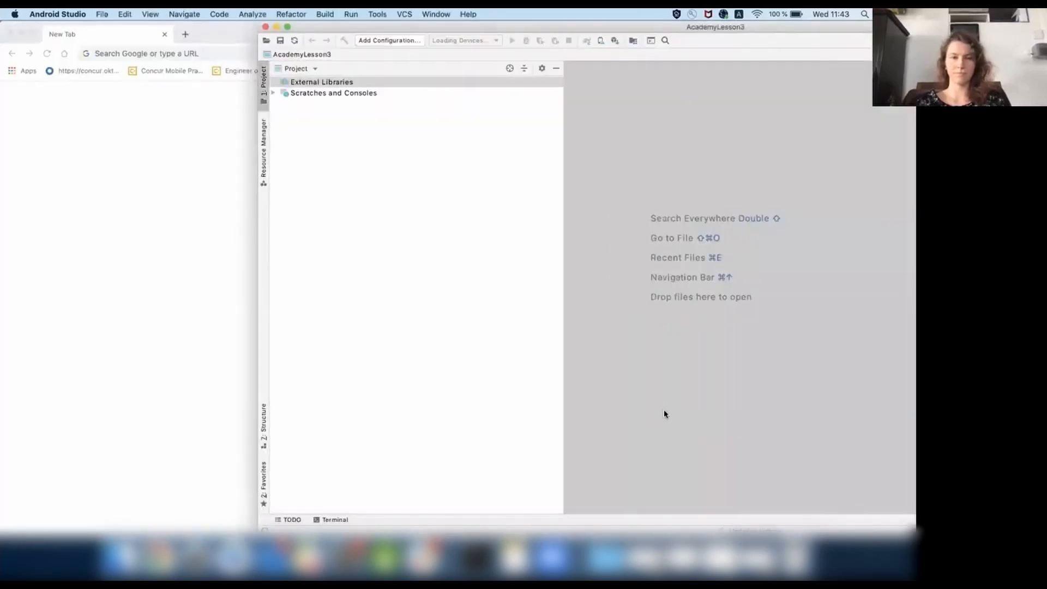
Set up a new virtual device in the AVD Manager using the Pixel XL phone definition and the Oreo API 27 x86 system image.
drag(637, 27, 373, 15)
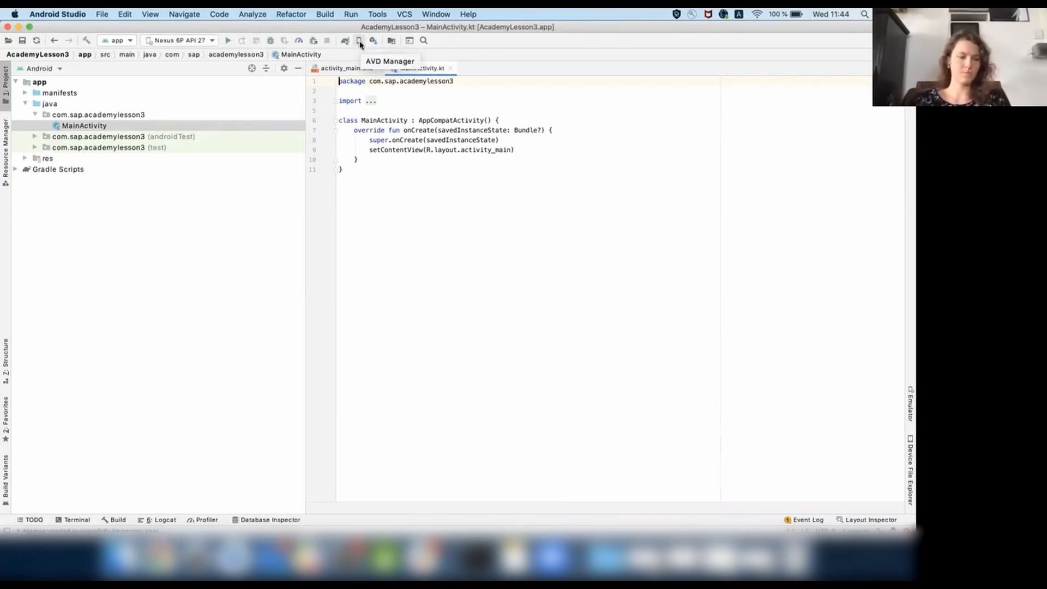
click(359, 41)
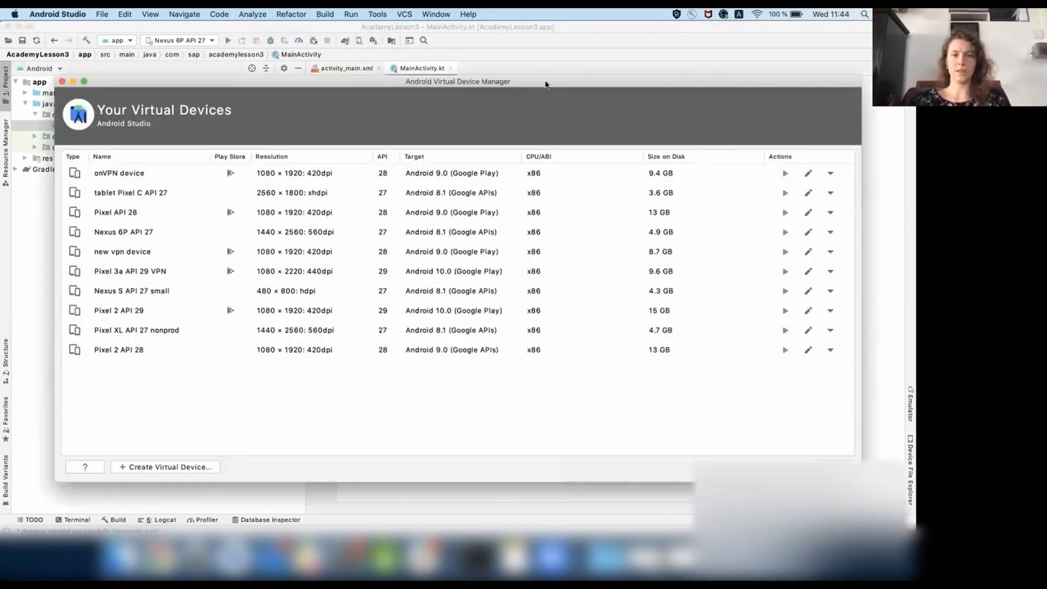
drag(545, 82, 503, 59)
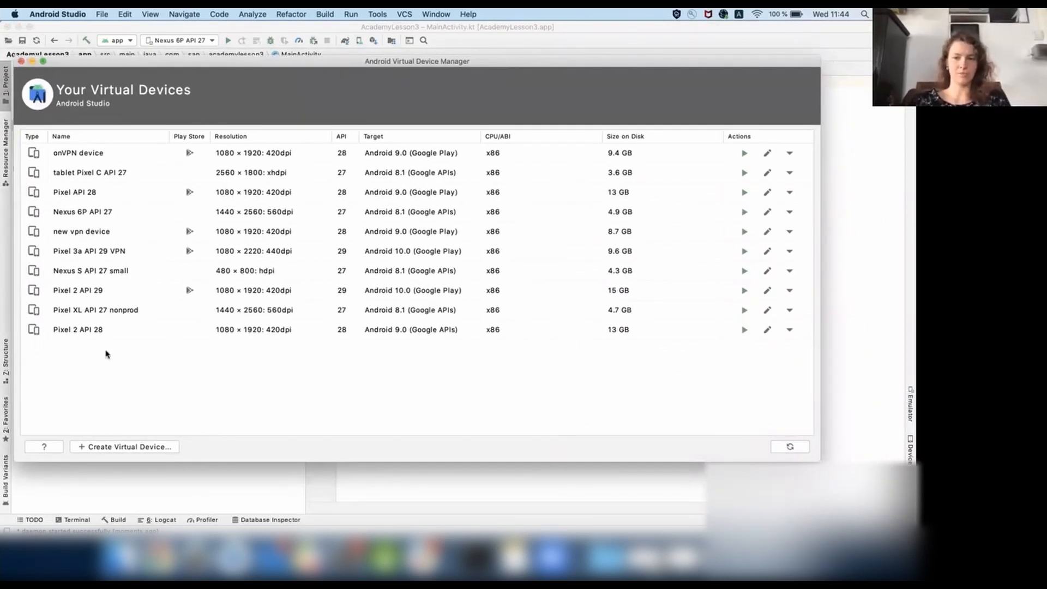
click(117, 448)
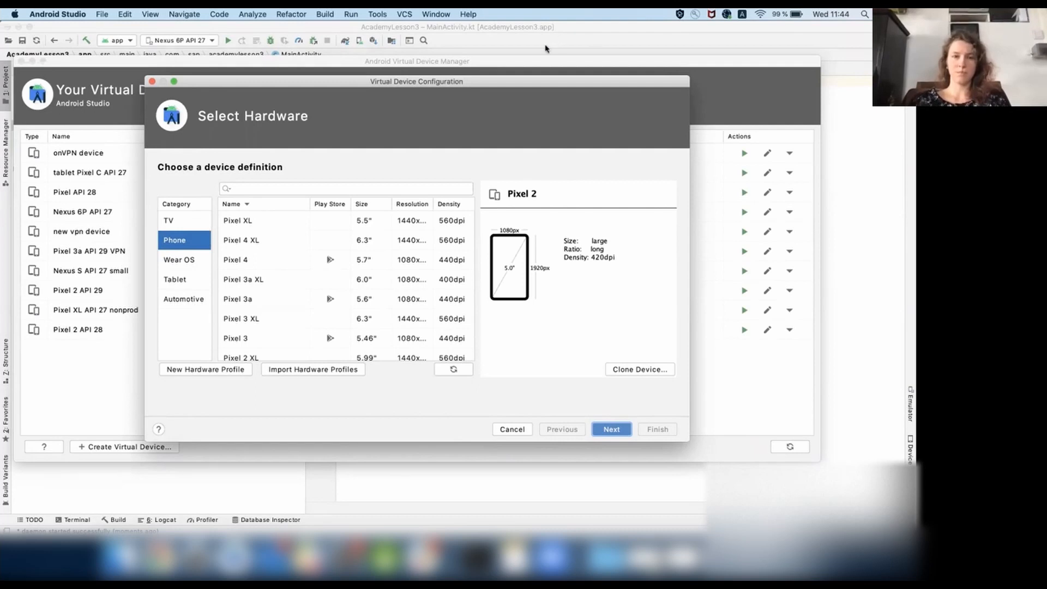
click(243, 223)
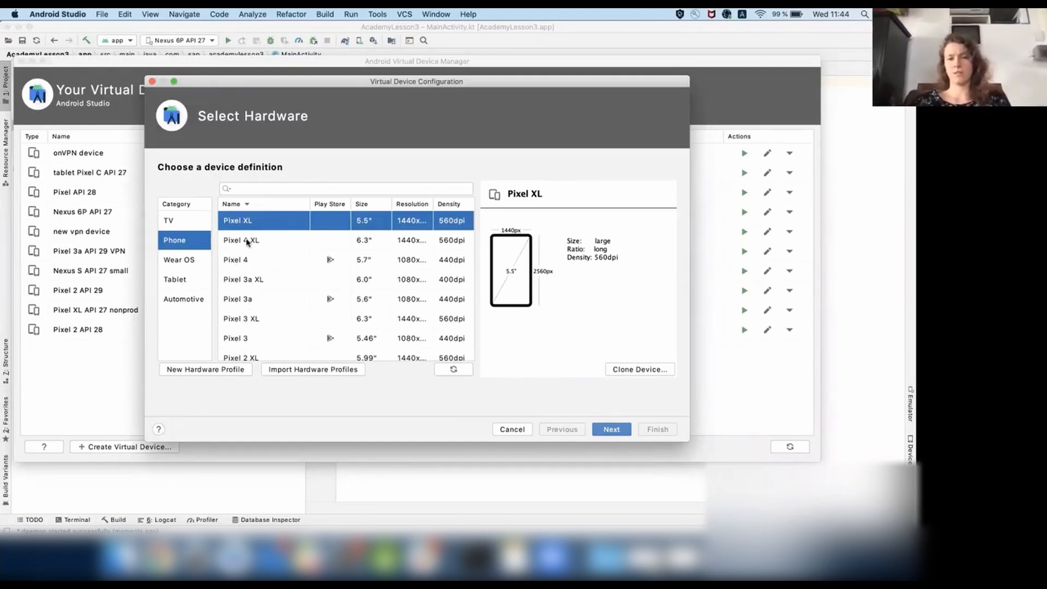
click(246, 243)
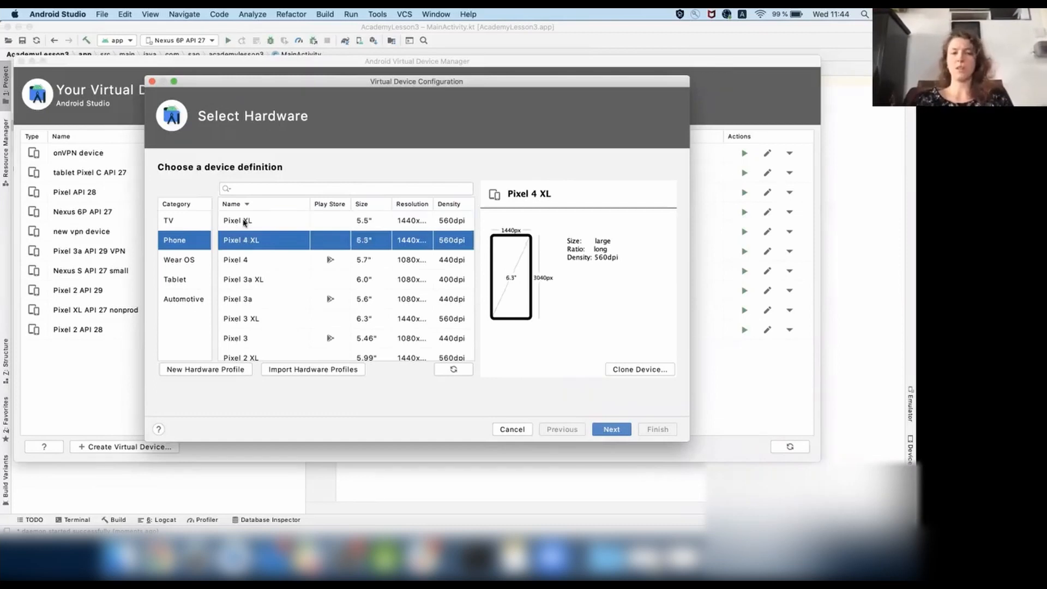
click(244, 221)
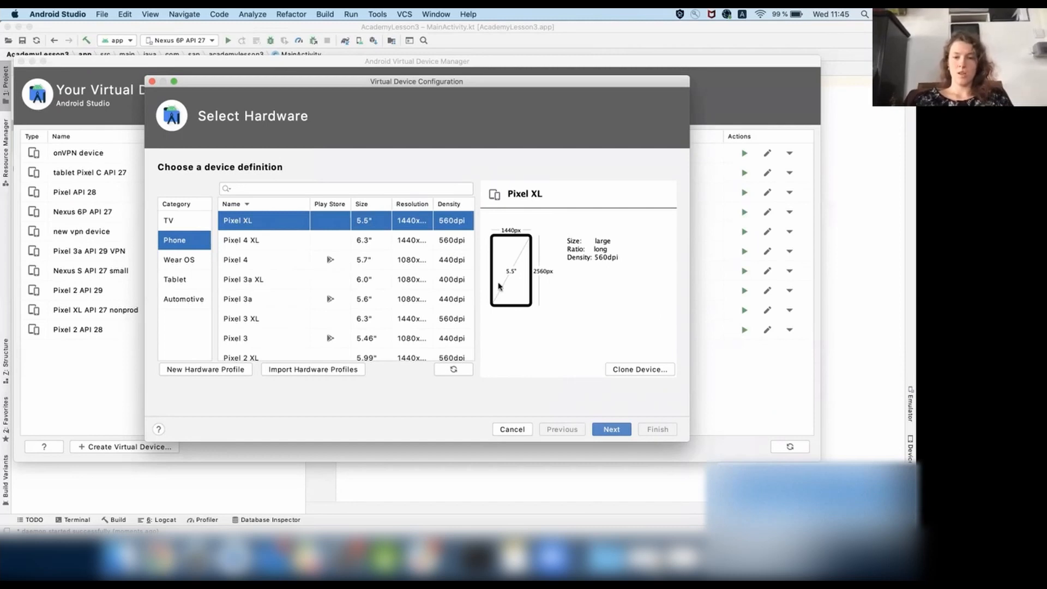
click(611, 430)
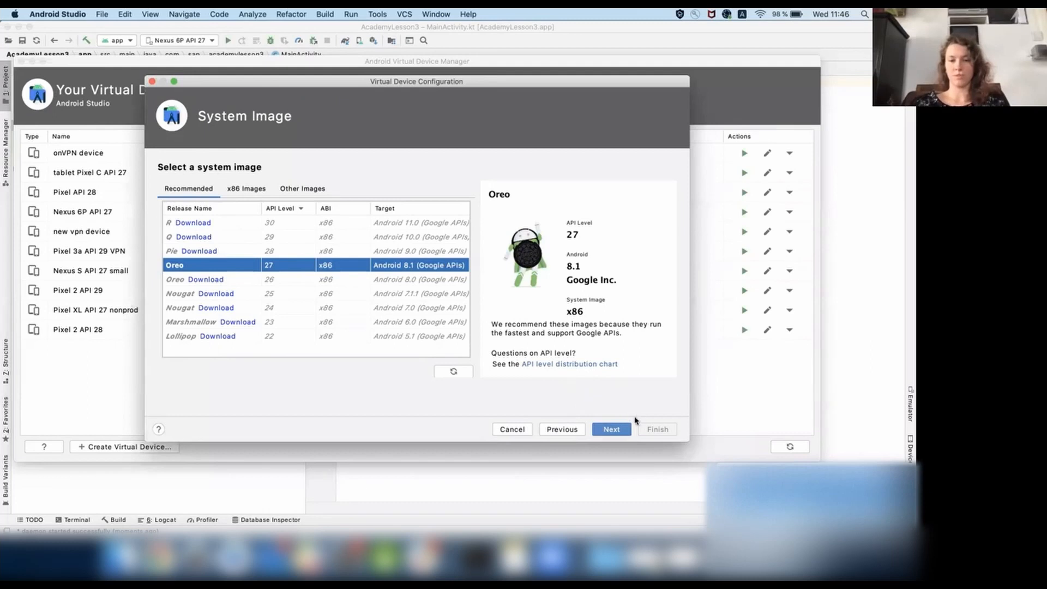
click(611, 429)
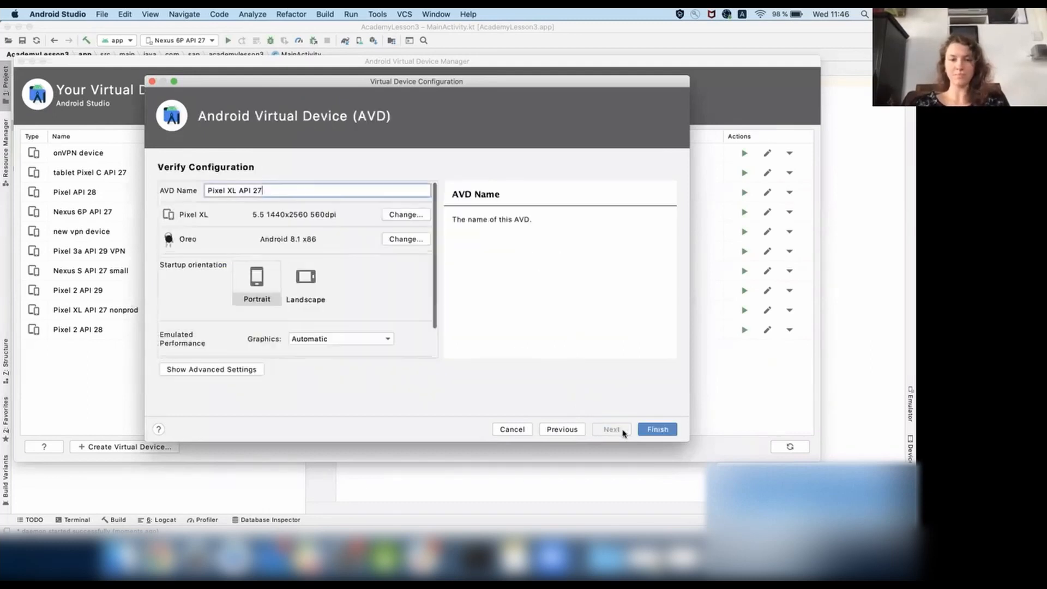
Name the virtual device "Testing devic".
triple_click(334, 189)
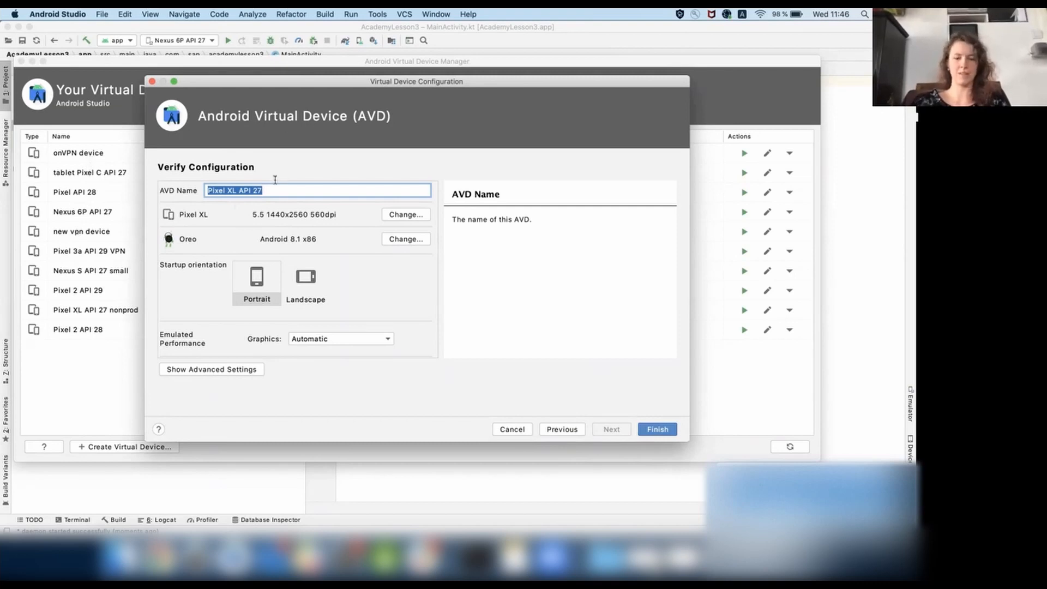
text(Testing devic)
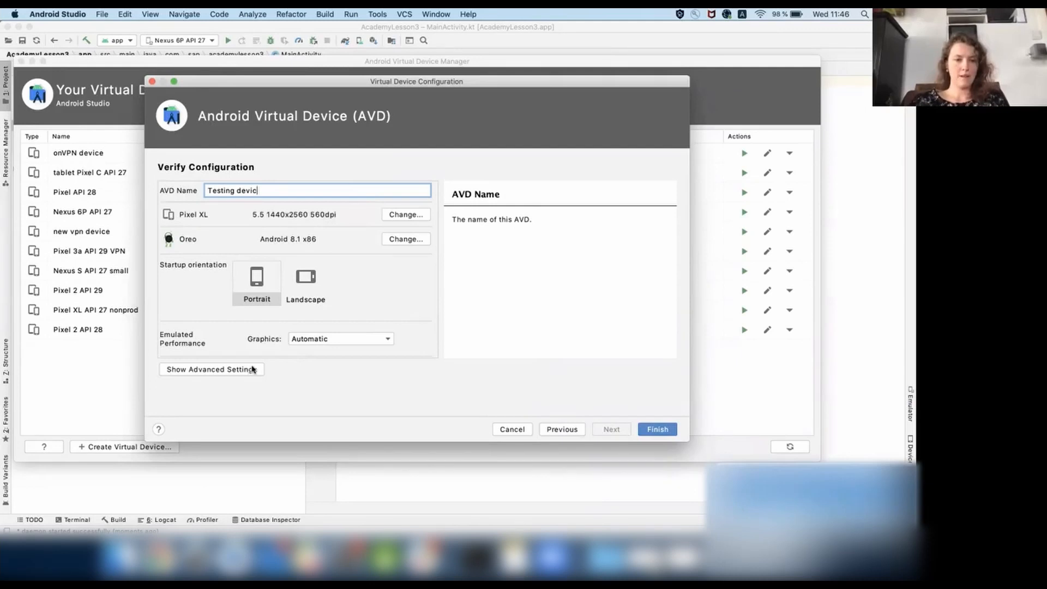
Disable the device frame and finish creating the virtual device.
scroll(236, 355, down, 2)
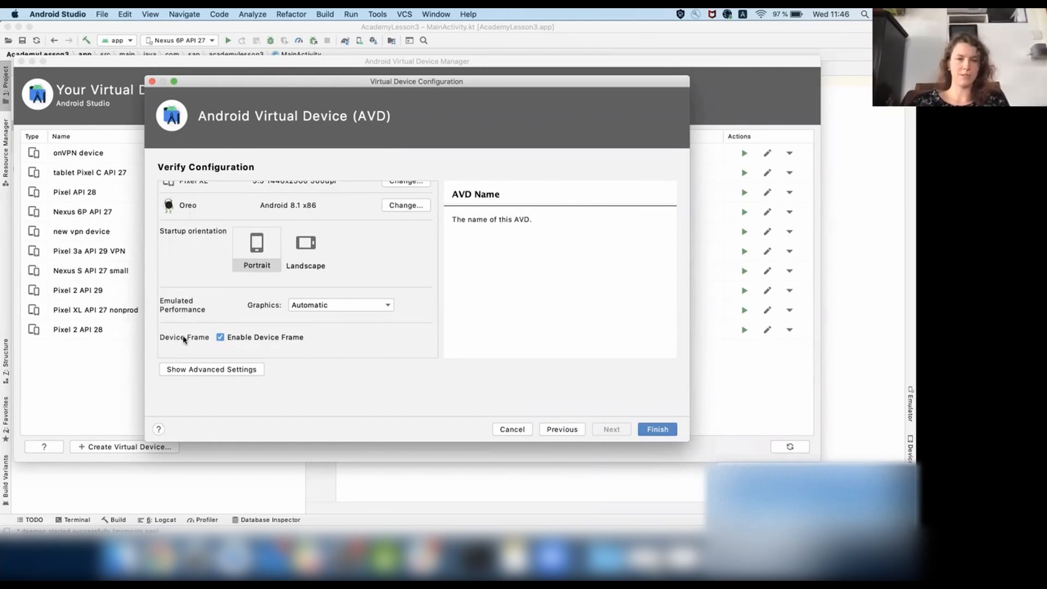
click(220, 337)
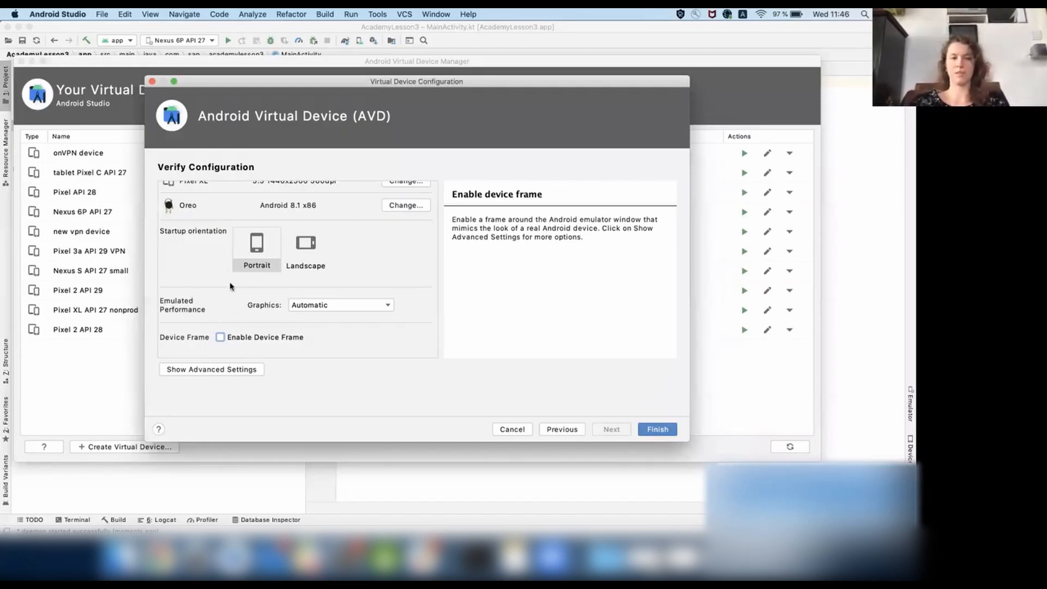
scroll(231, 284, up, 2)
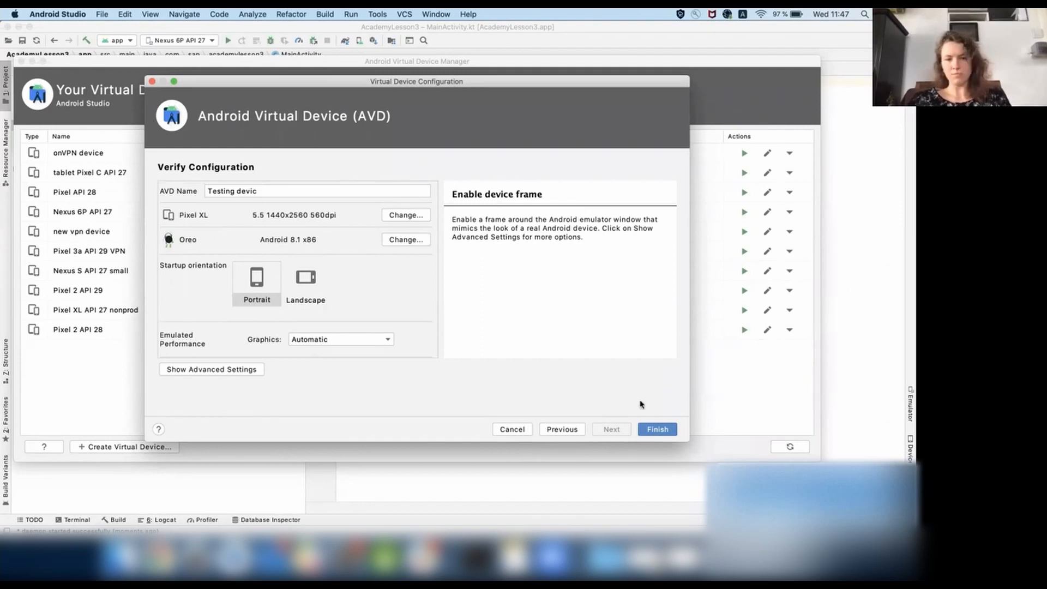
click(653, 432)
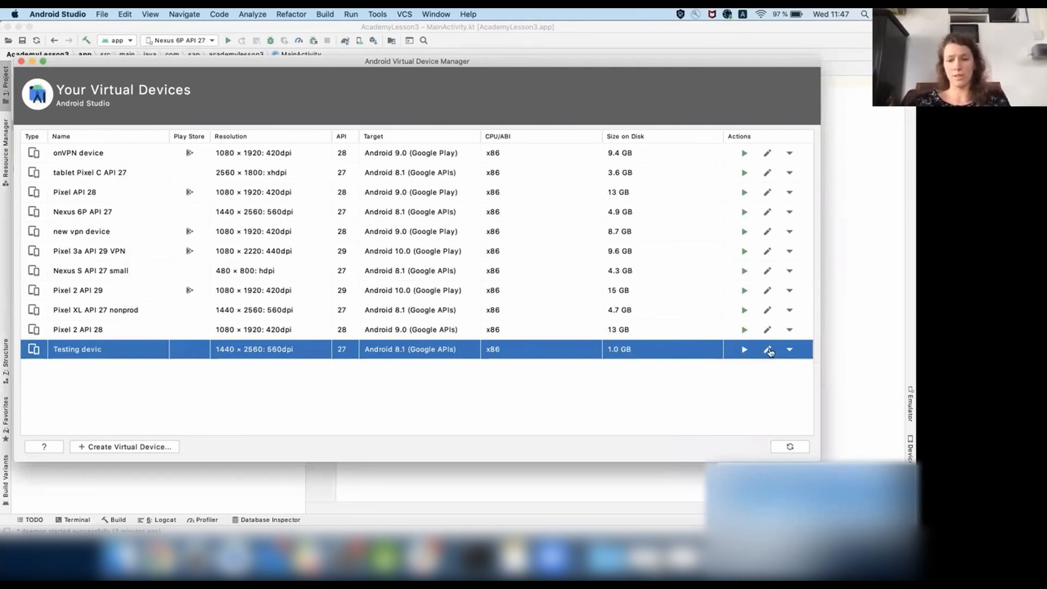
Launch the Testing devic emulator and leave only its window, reduced in size, beside the MainActivity code.
click(790, 350)
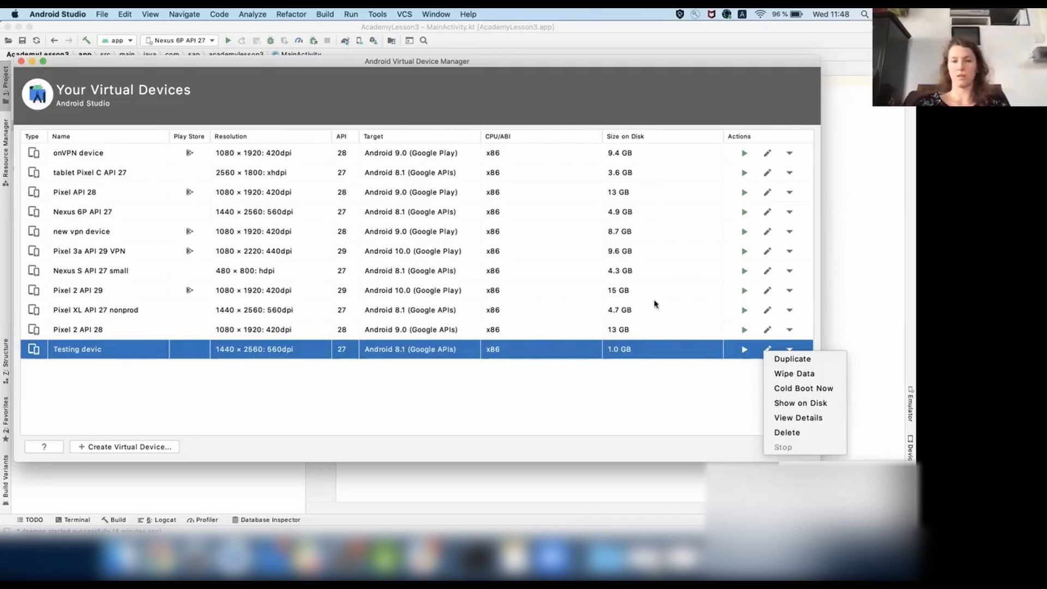
click(744, 351)
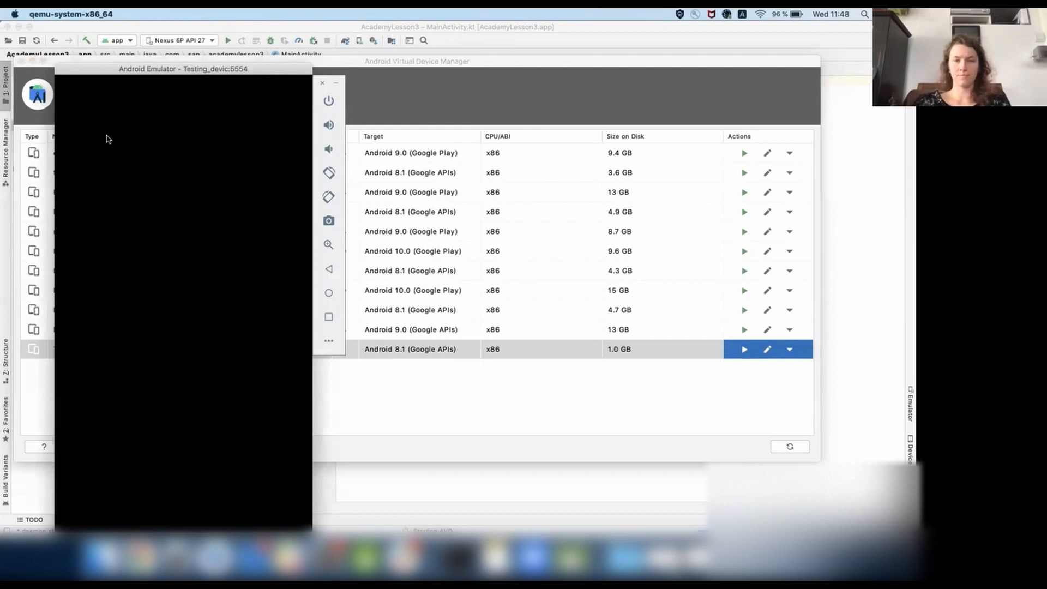
click(20, 61)
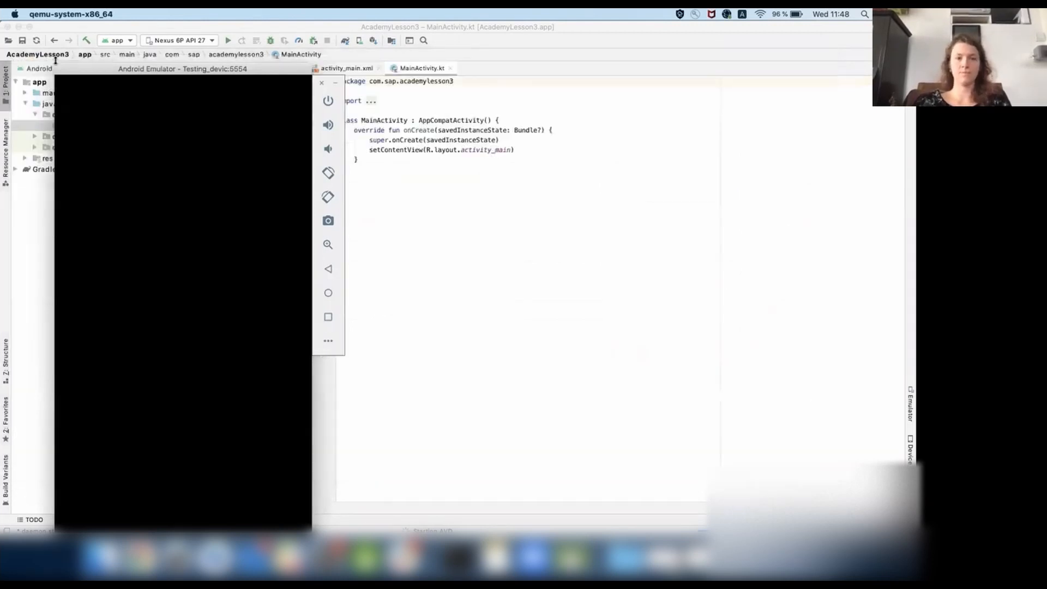
drag(283, 69, 457, 42)
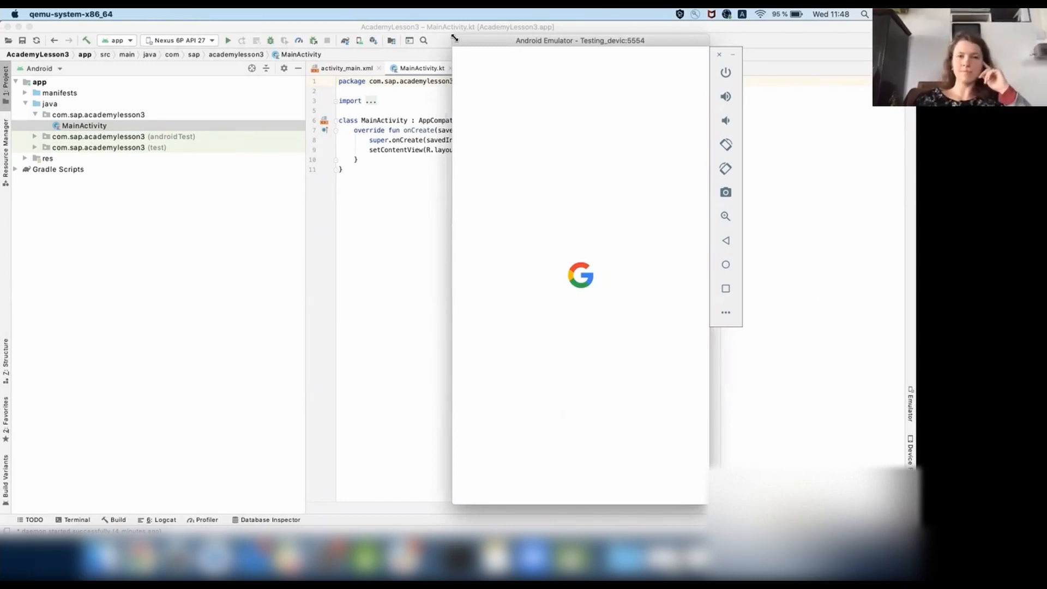
drag(455, 37, 576, 97)
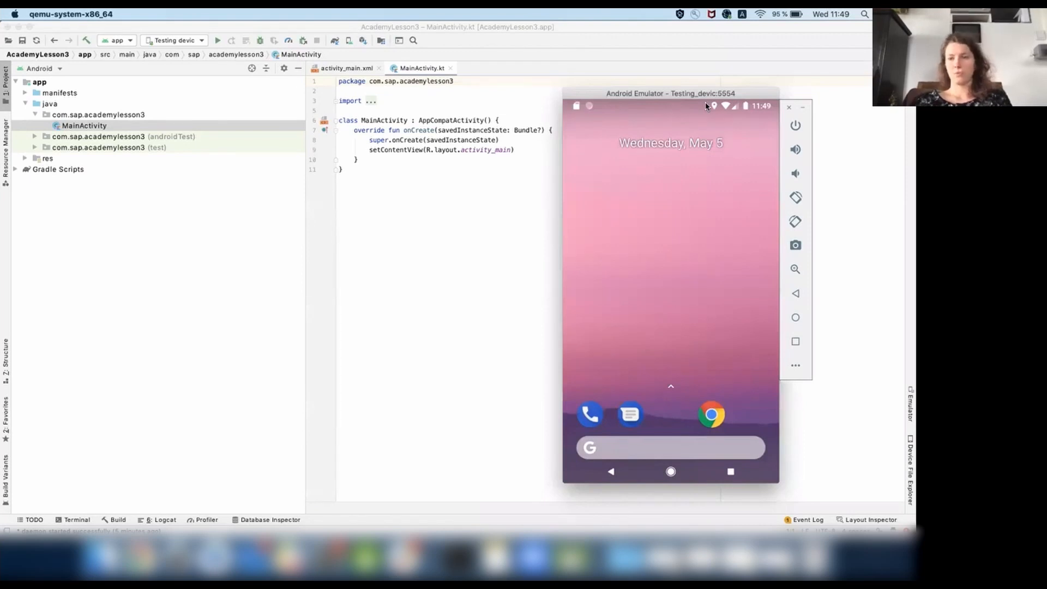
Open the About emulated device page within the System settings of the running emulator.
drag(707, 107, 705, 217)
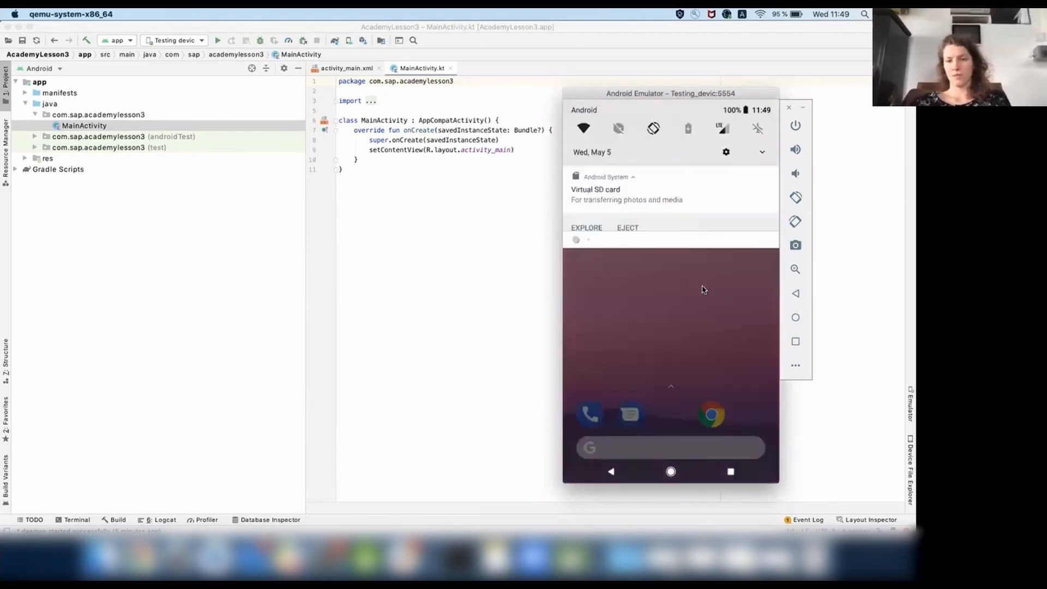
click(725, 154)
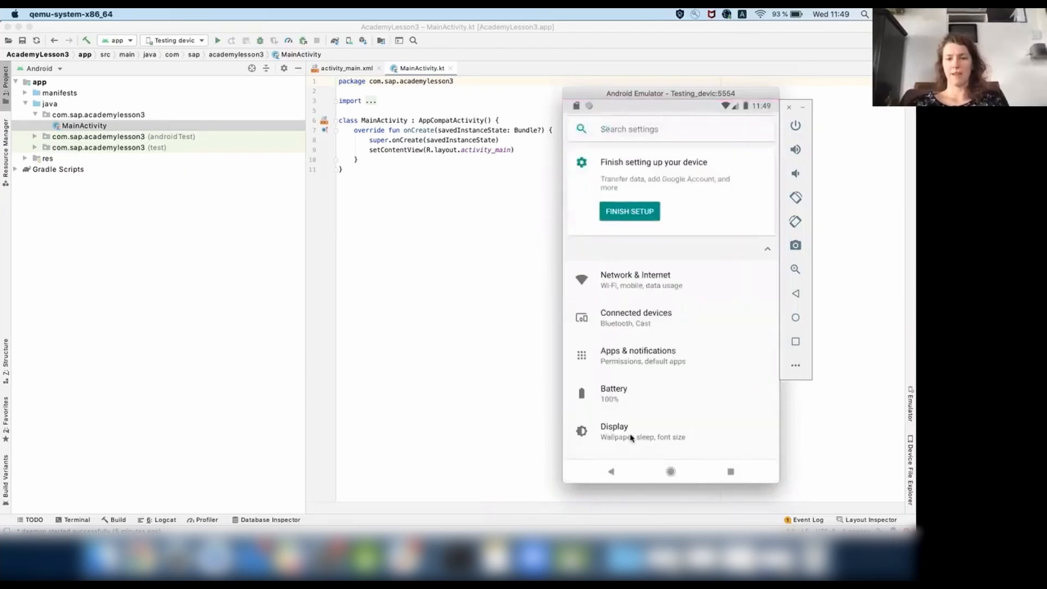
drag(631, 436, 641, 248)
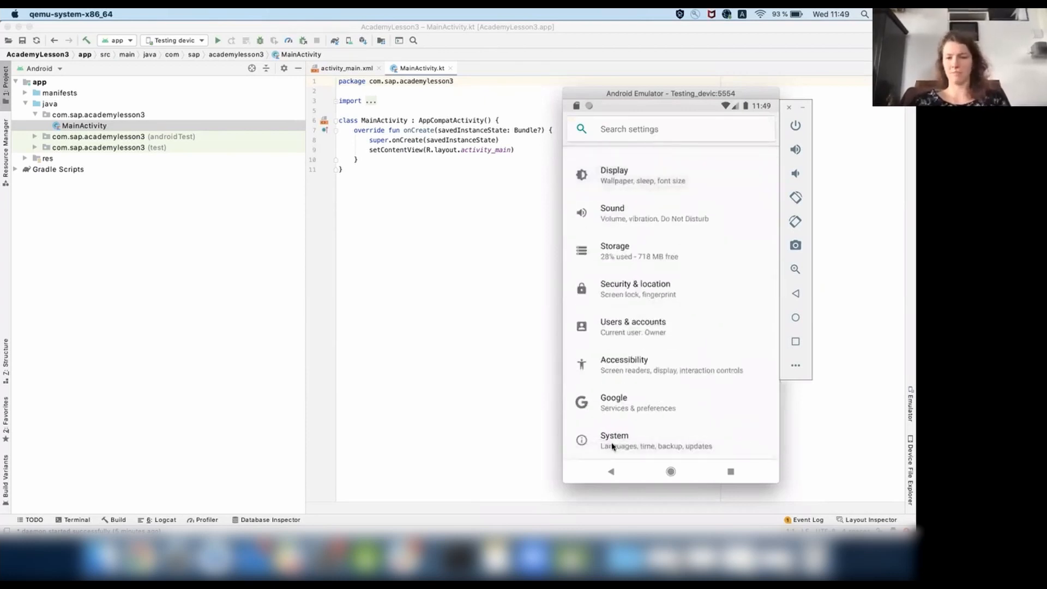
click(613, 446)
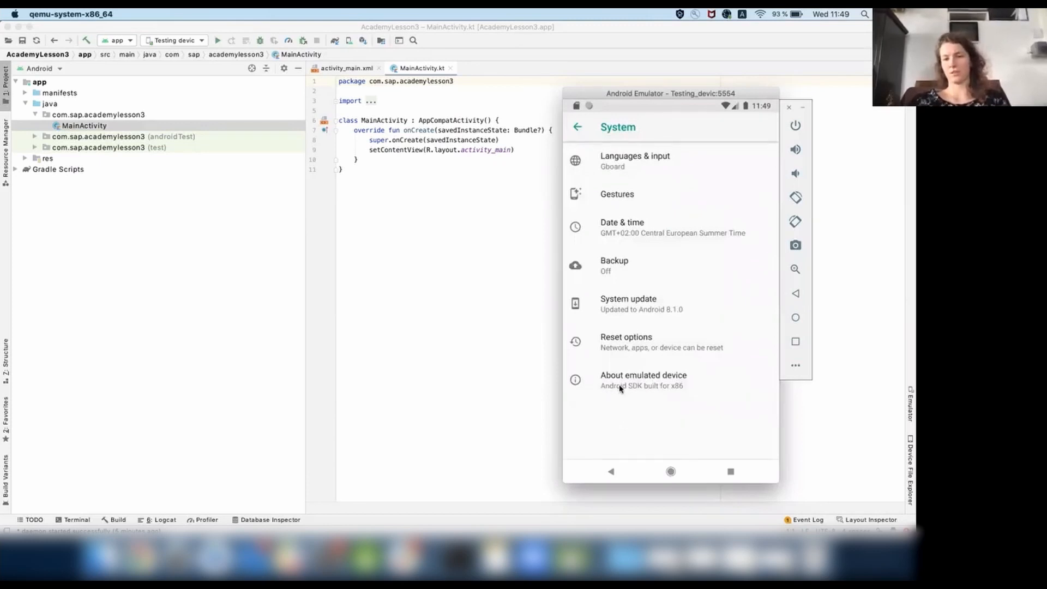
click(621, 385)
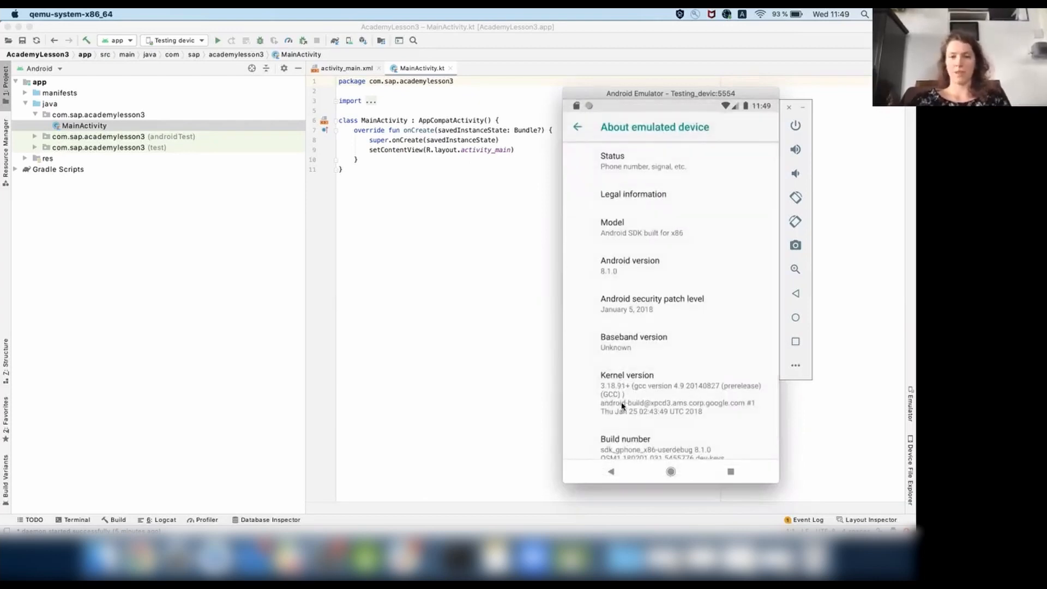
Unlock the developer options through the Build number entry on the About emulated device page.
scroll(626, 372, down, 1)
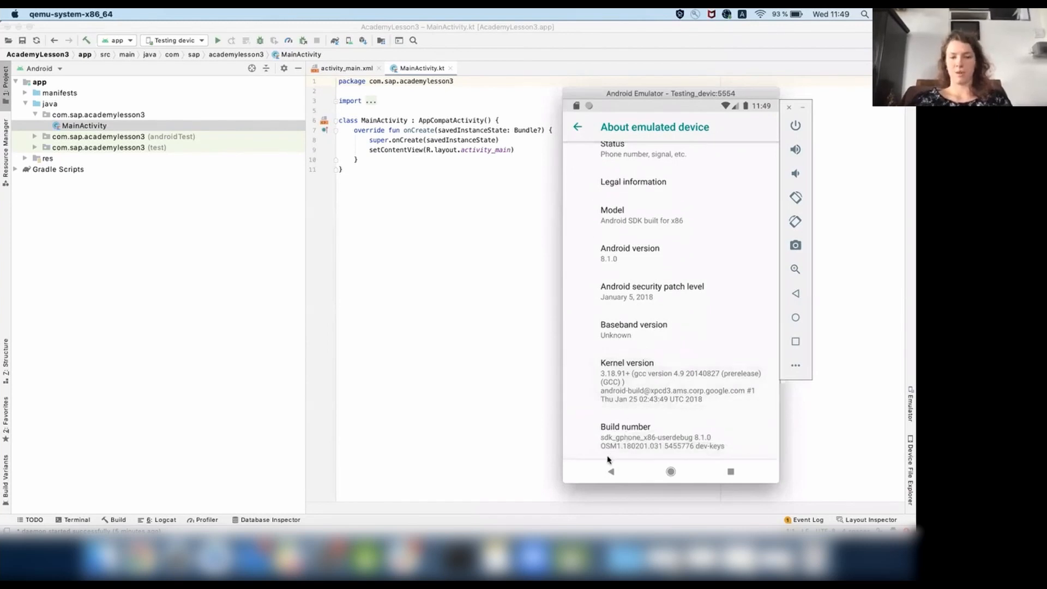
click(645, 439)
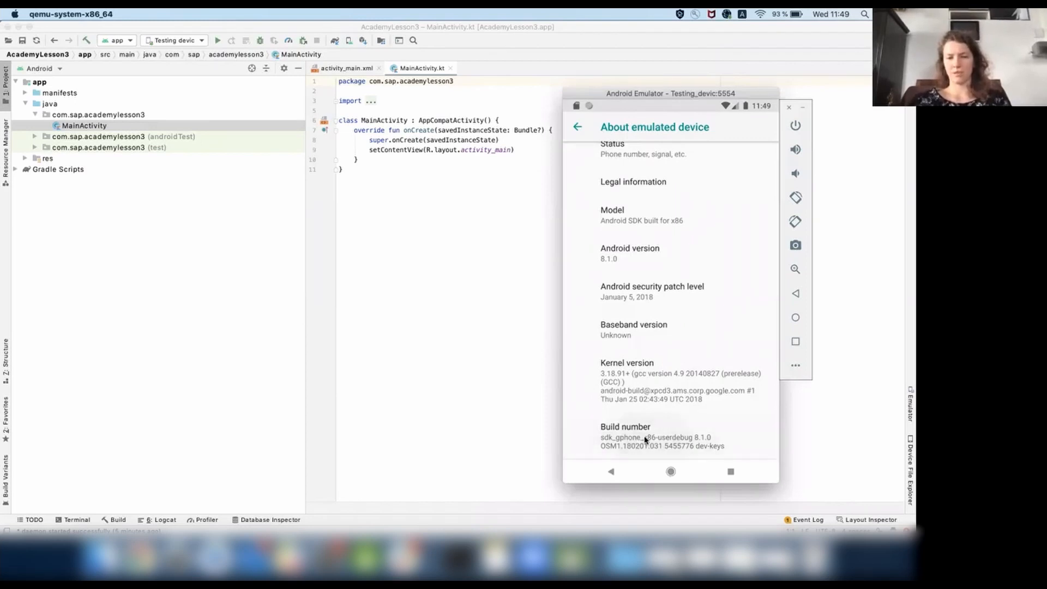
click(645, 439)
click(645, 439)
click(645, 439)
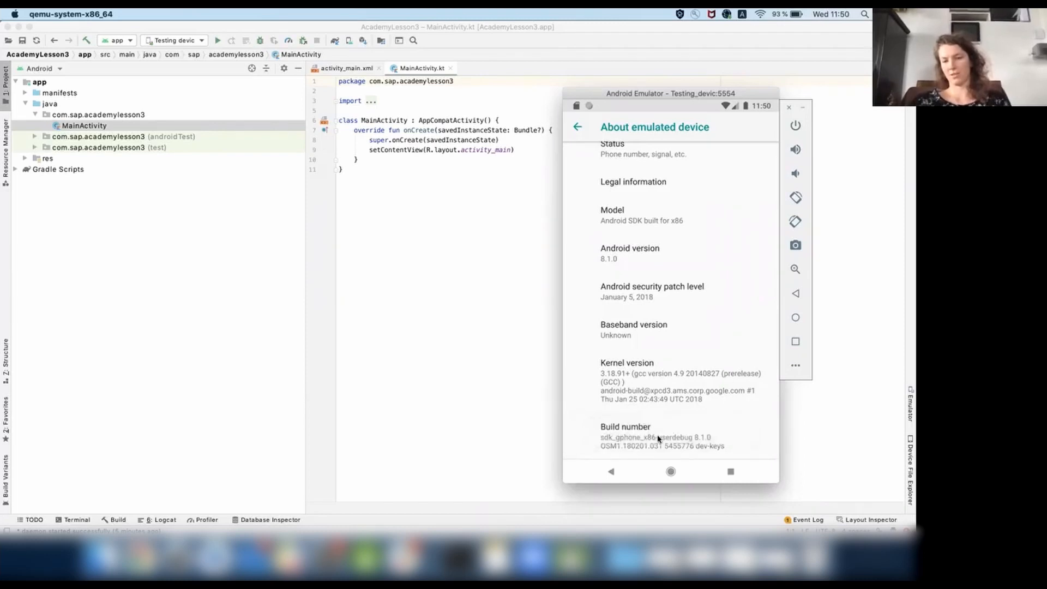
click(660, 440)
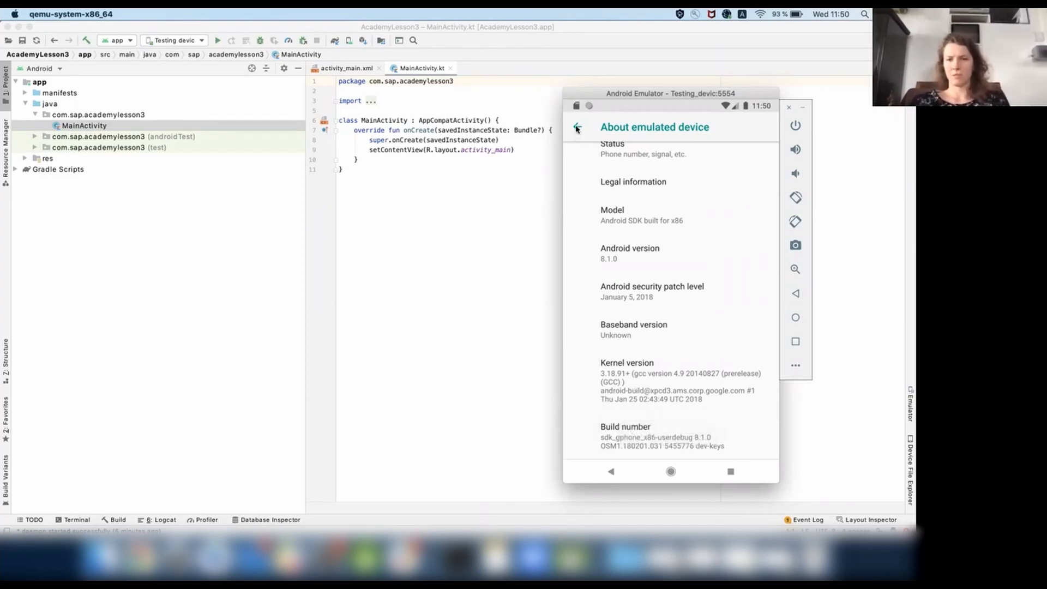
Open Developer options from the System settings, turn on Show taps in the Input section, and try the touch feedback.
click(576, 129)
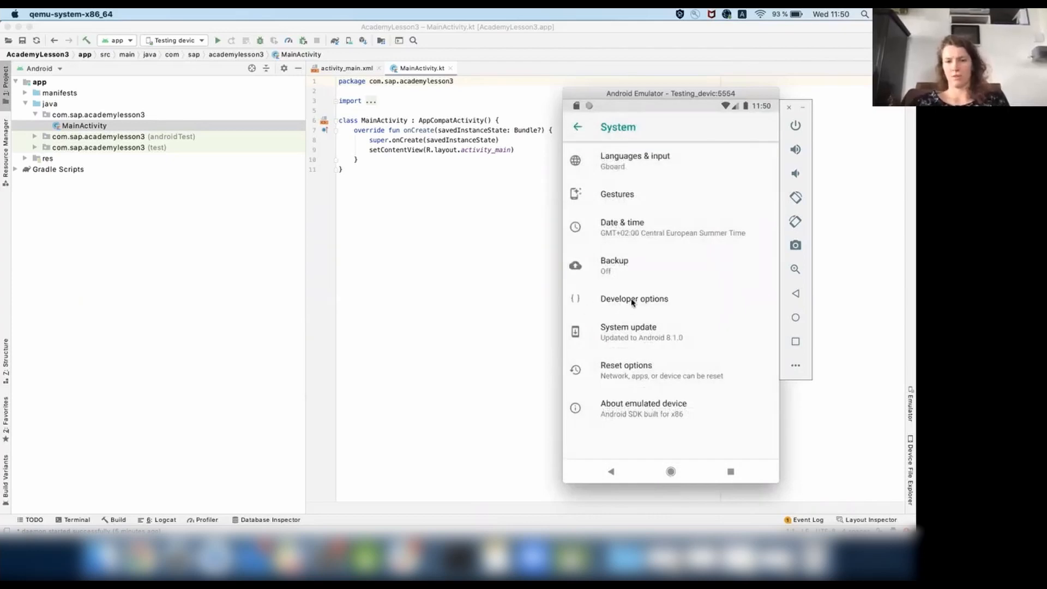
click(634, 300)
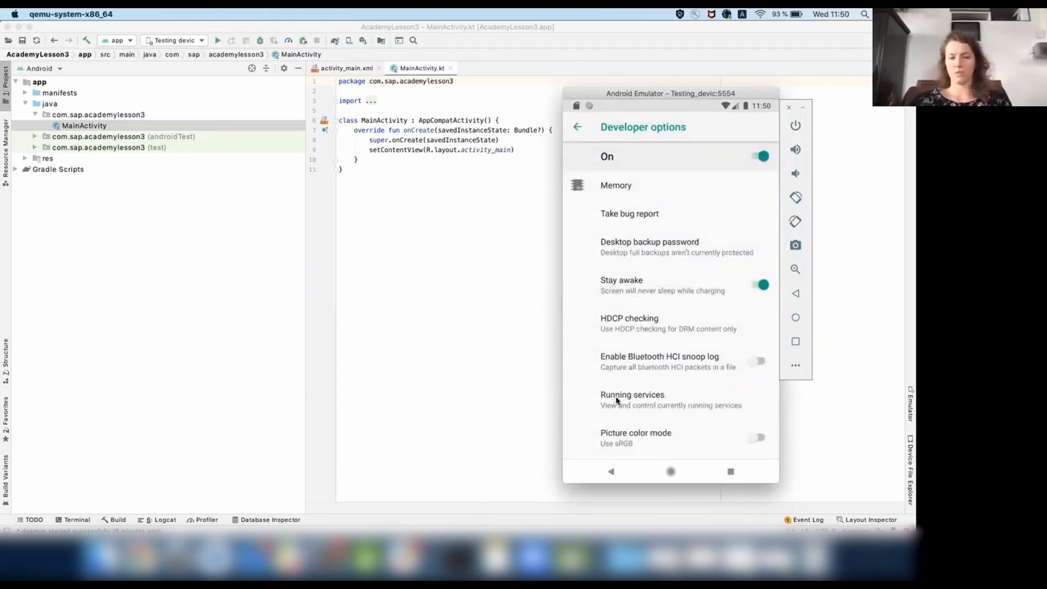
scroll(642, 316, down, 3)
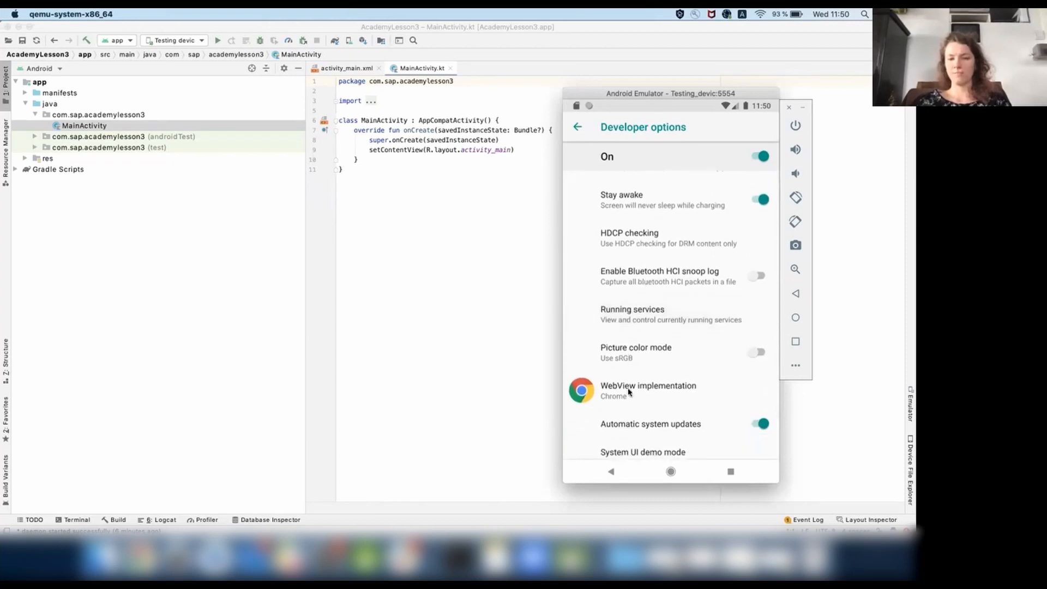
scroll(641, 262, down, 5)
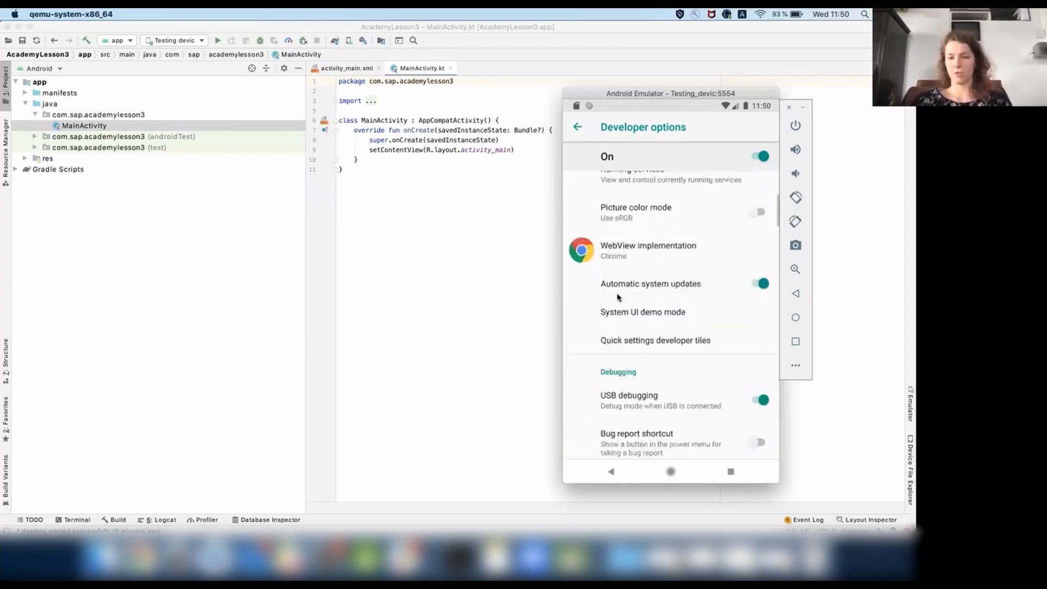
scroll(619, 300, down, 3)
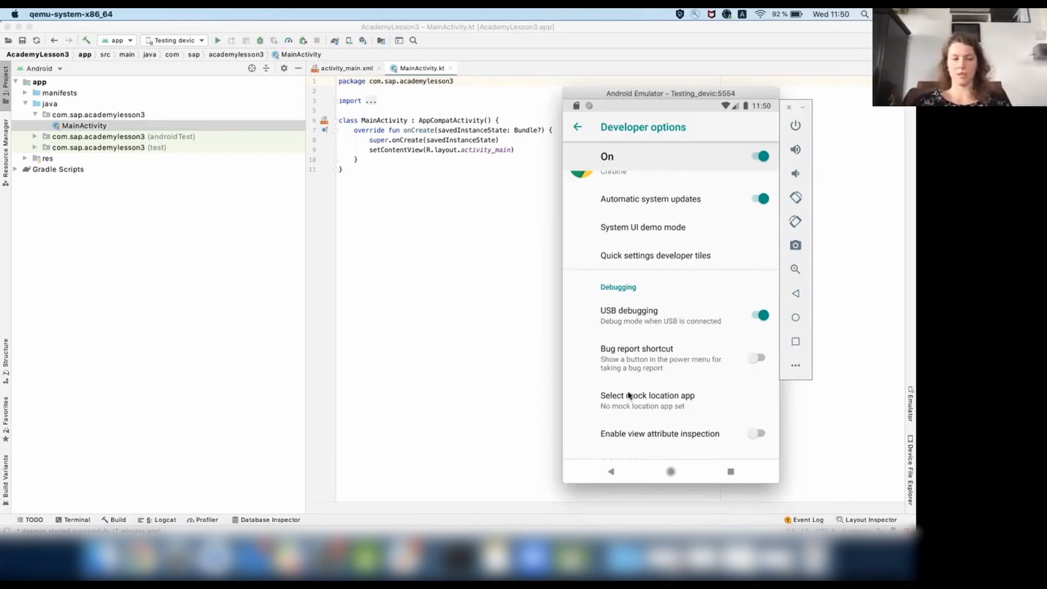
scroll(644, 289, down, 5)
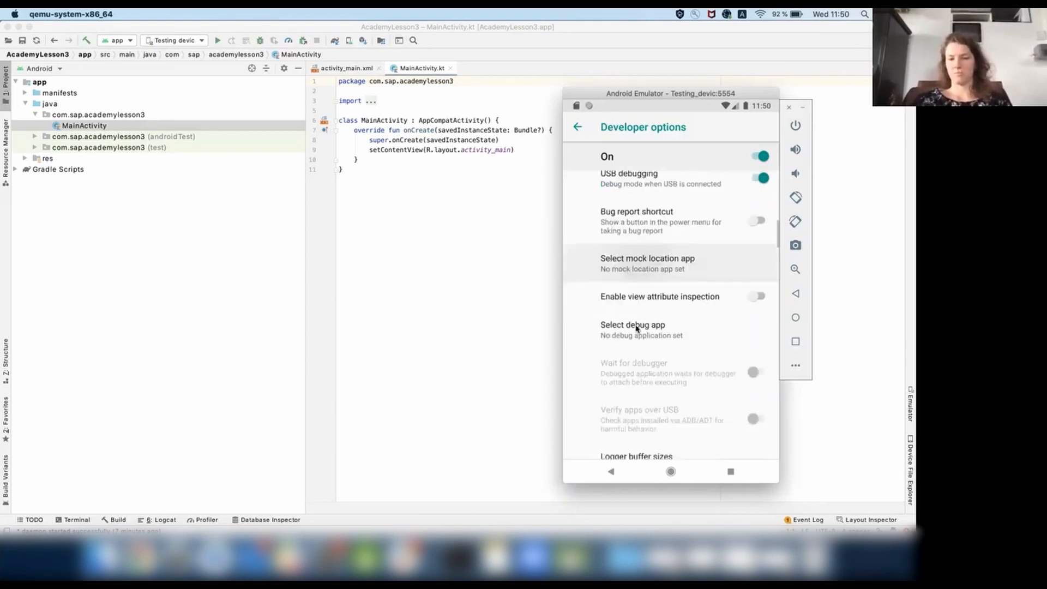
scroll(643, 404, down, 8)
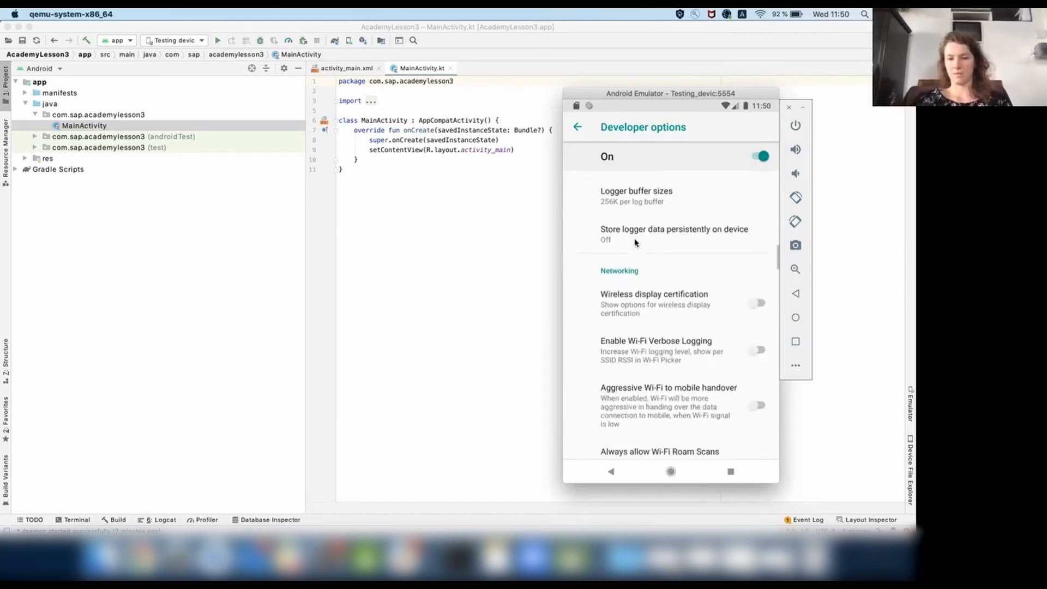
scroll(651, 401, down, 3)
scroll(637, 236, down, 15)
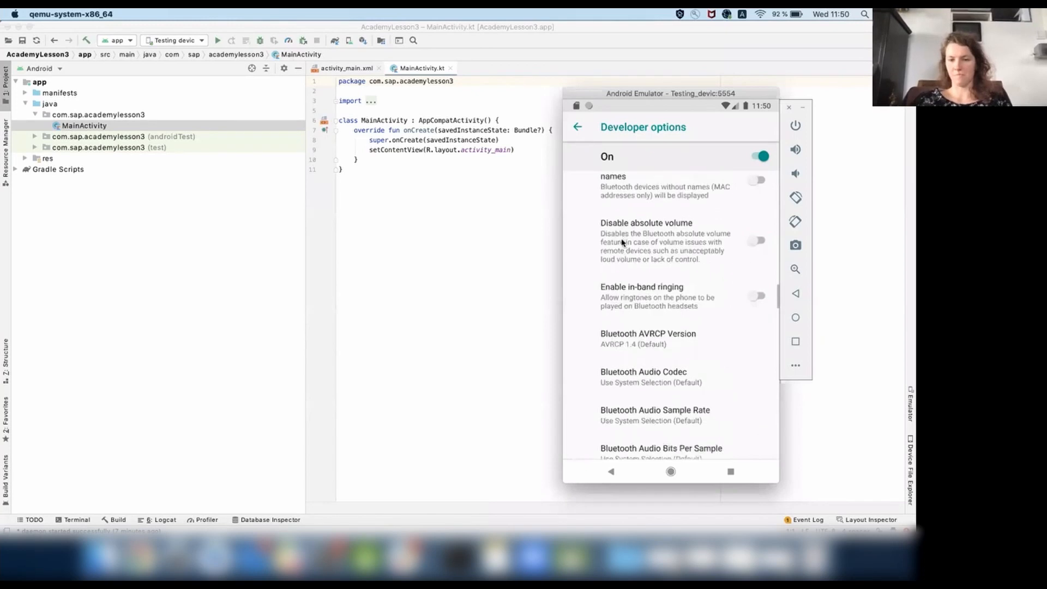
scroll(636, 235, down, 4)
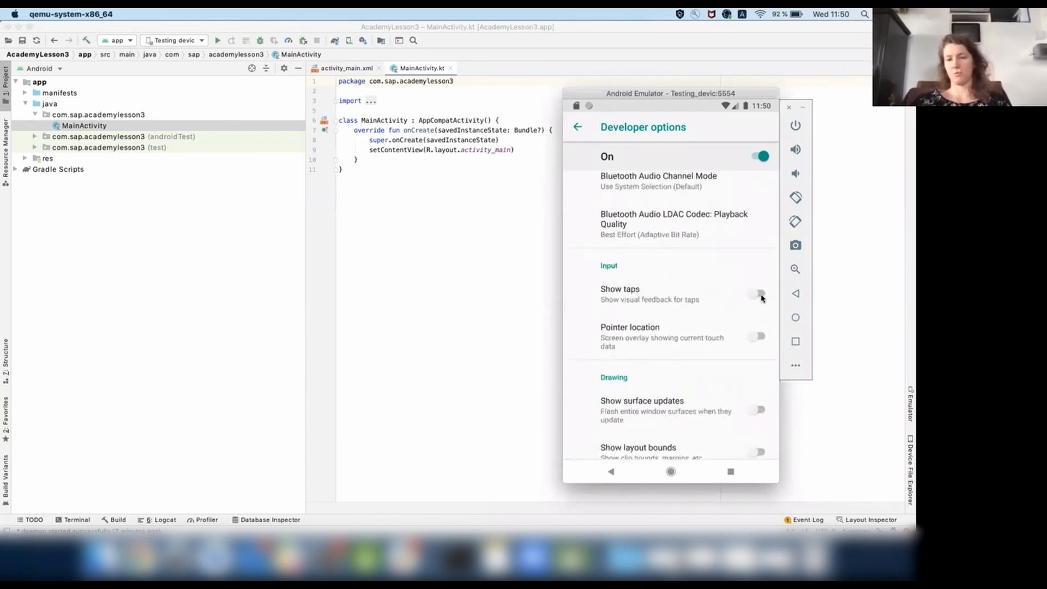
click(761, 297)
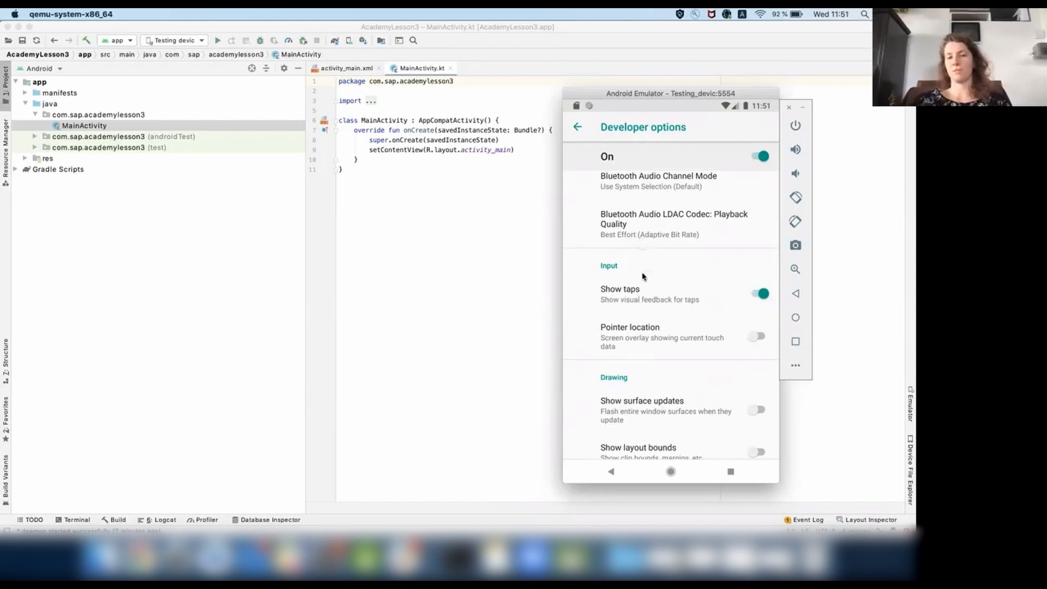
drag(645, 277, 642, 297)
drag(642, 232, 649, 193)
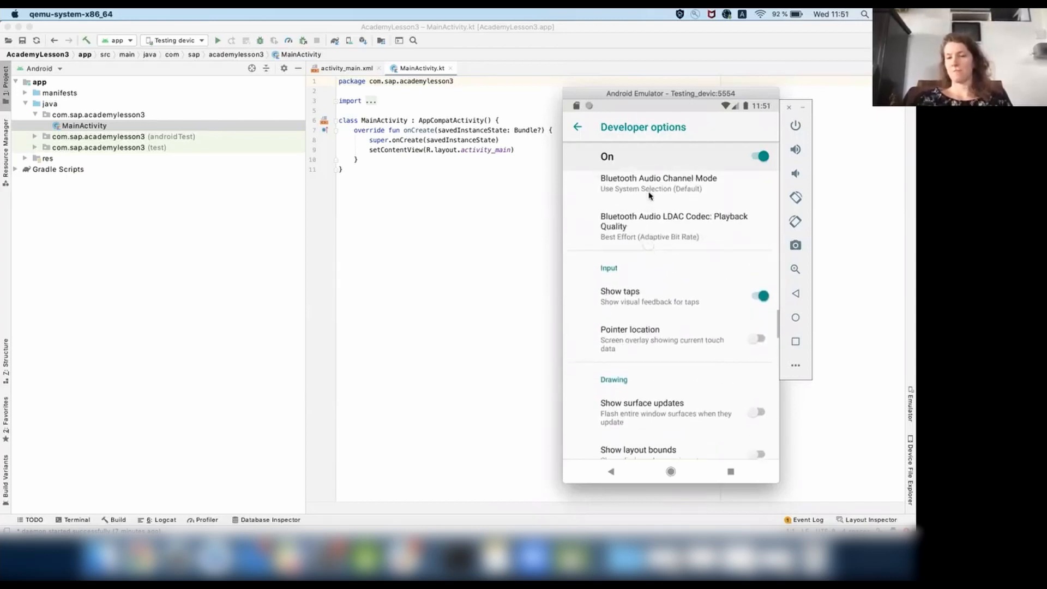
Examine the drawing and rendering settings in Developer options, including the available Window animation scale choices.
drag(640, 345, 638, 227)
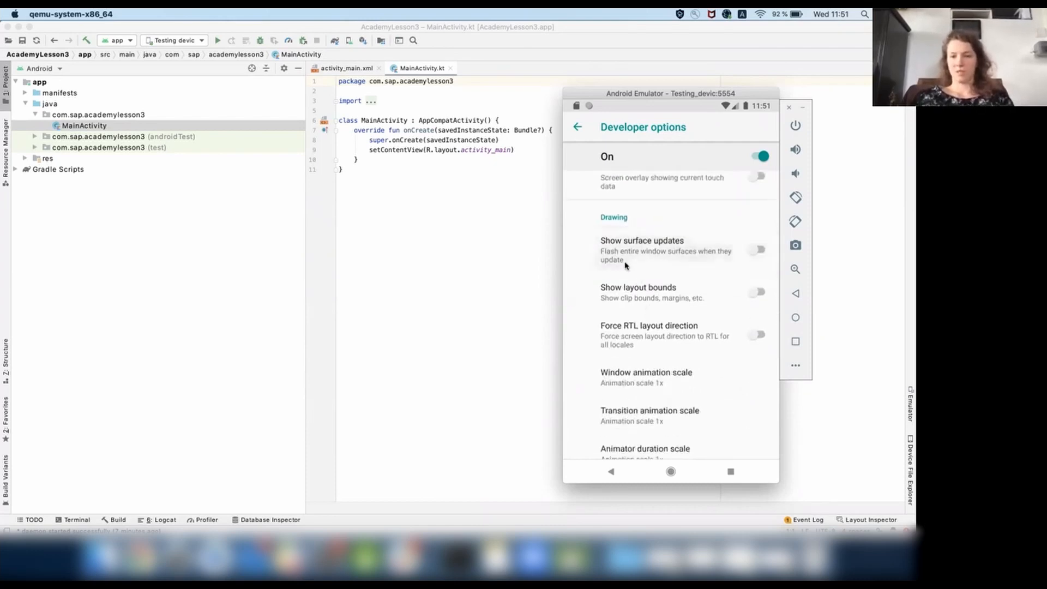
drag(644, 399, 631, 315)
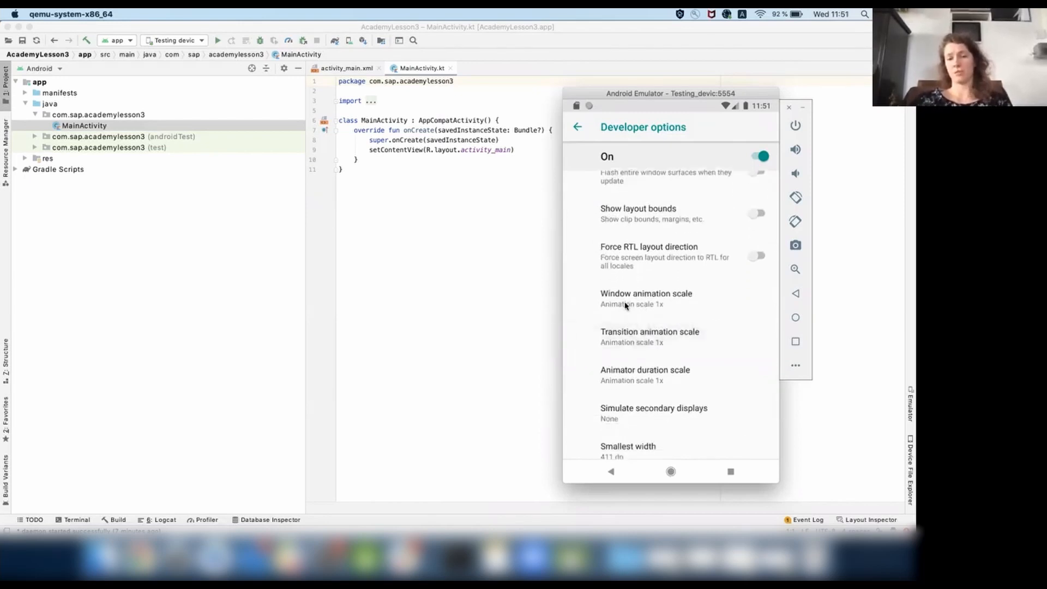
click(626, 304)
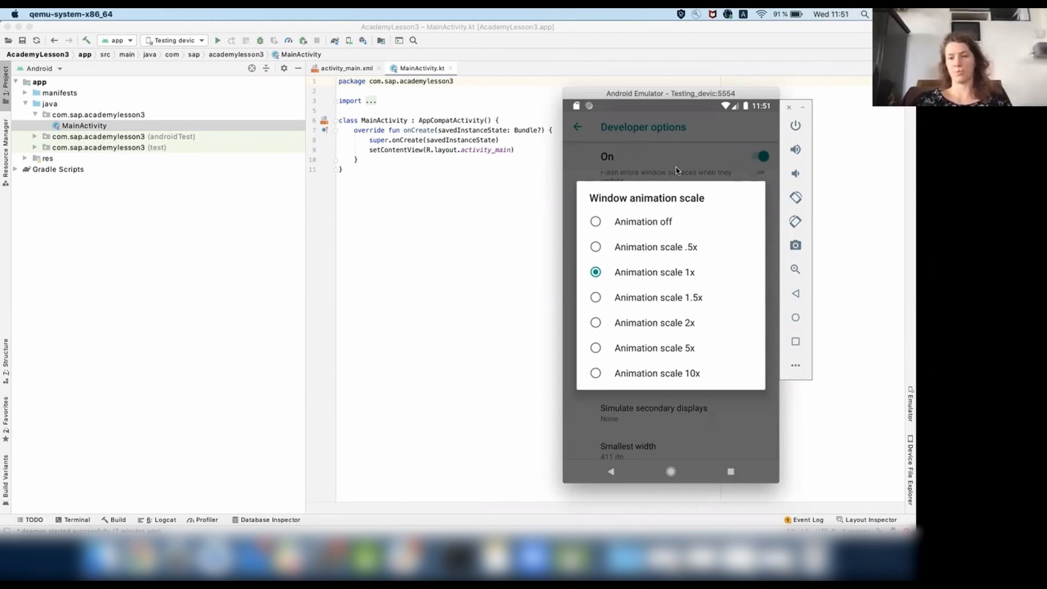
click(611, 472)
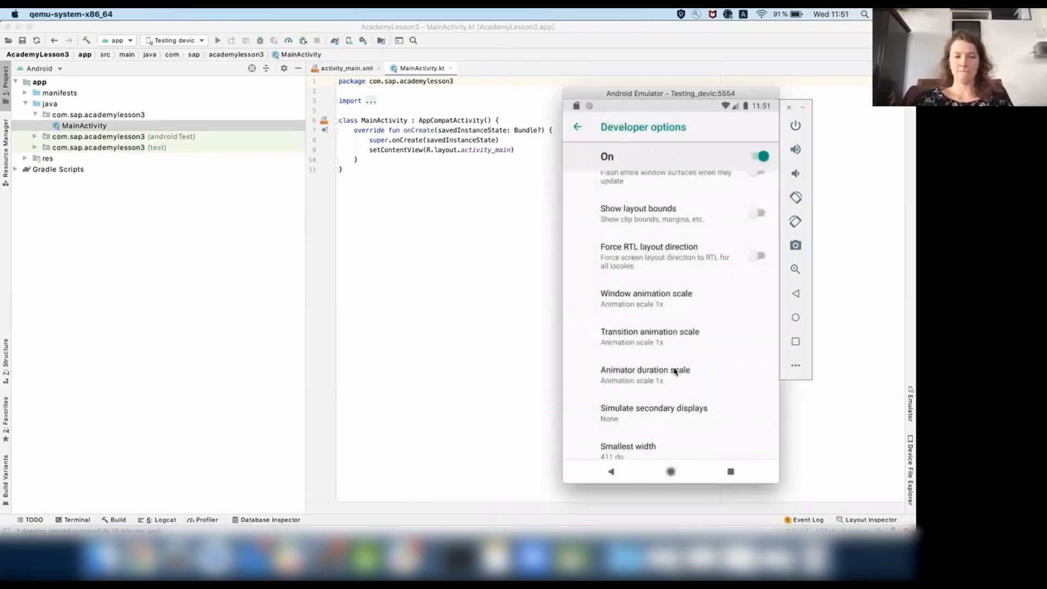
drag(658, 390, 657, 290)
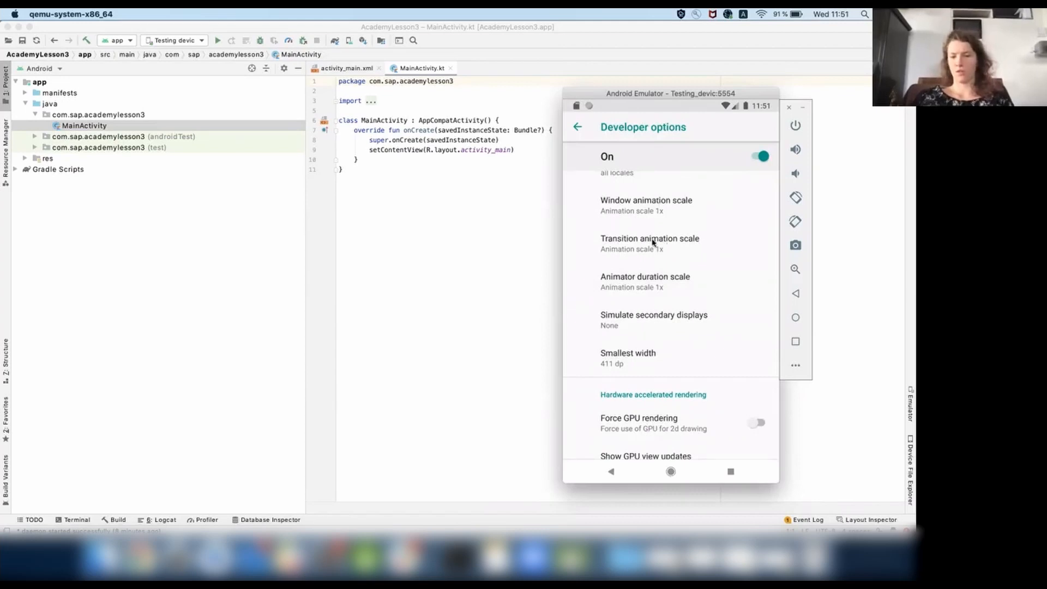
drag(648, 406, 626, 233)
drag(628, 349, 652, 346)
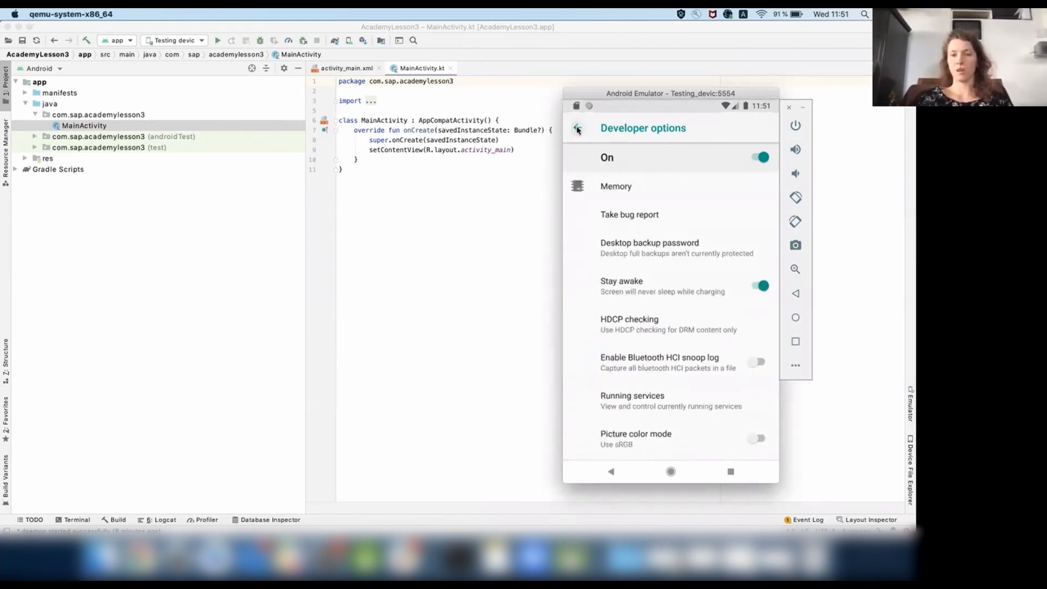
Return to About emulated device, open the Android version Easter egg and bring up its hidden octopus animation.
click(577, 128)
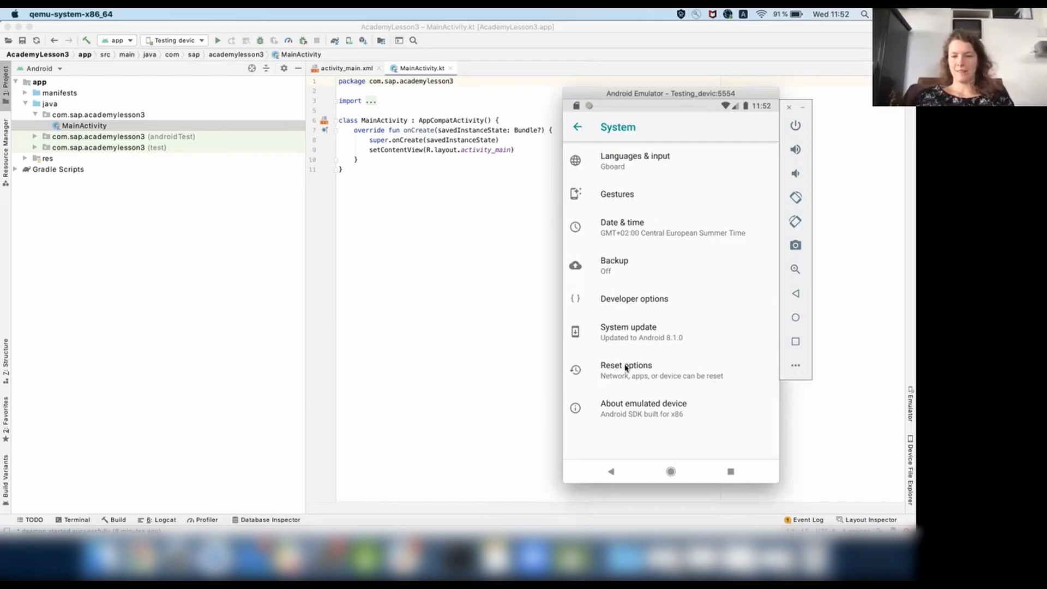
click(624, 413)
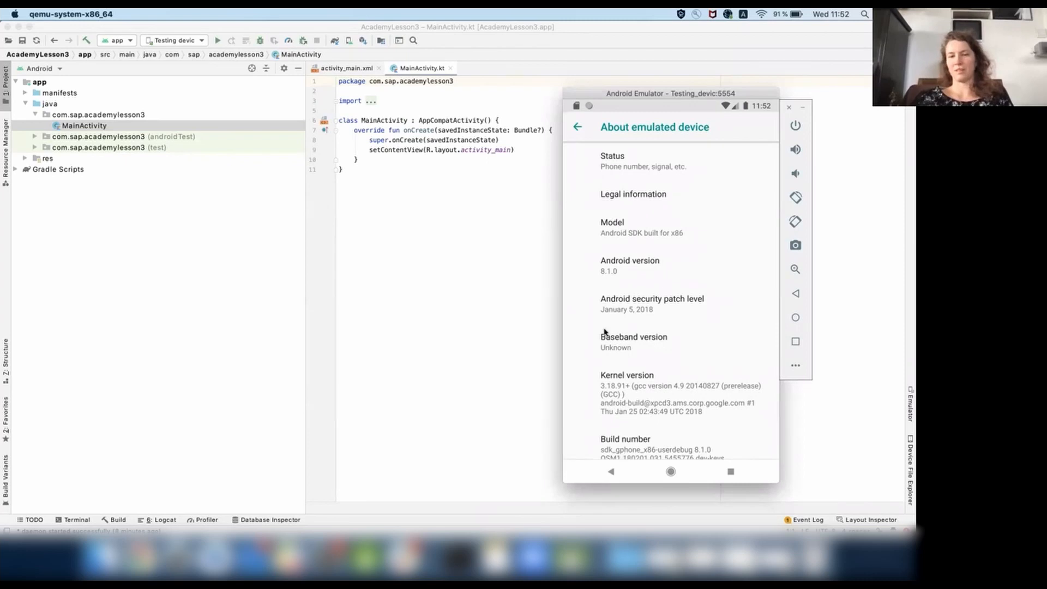
triple_click(624, 267)
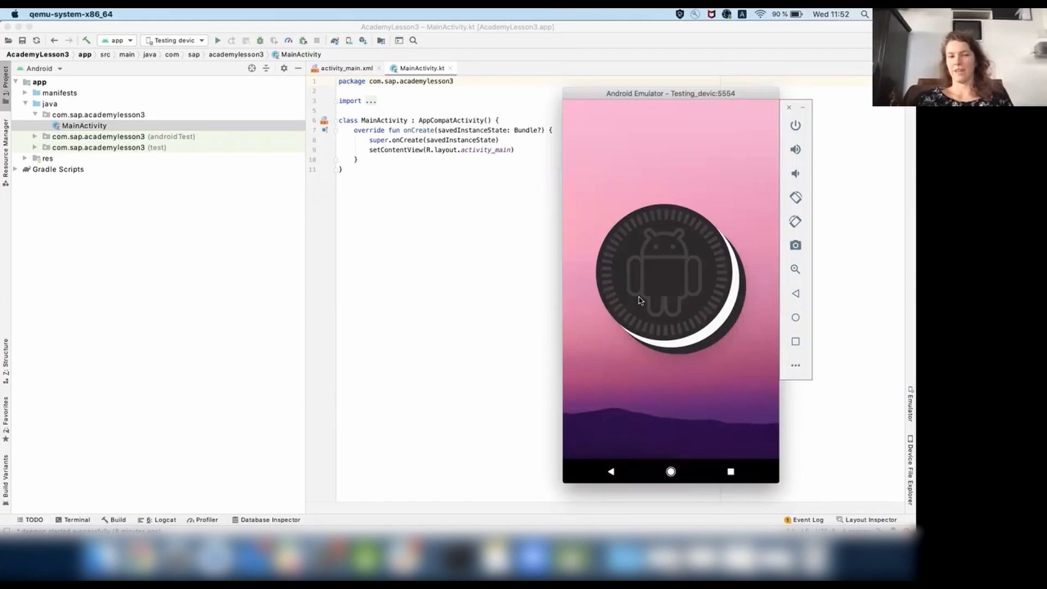
click(661, 277)
click(661, 277)
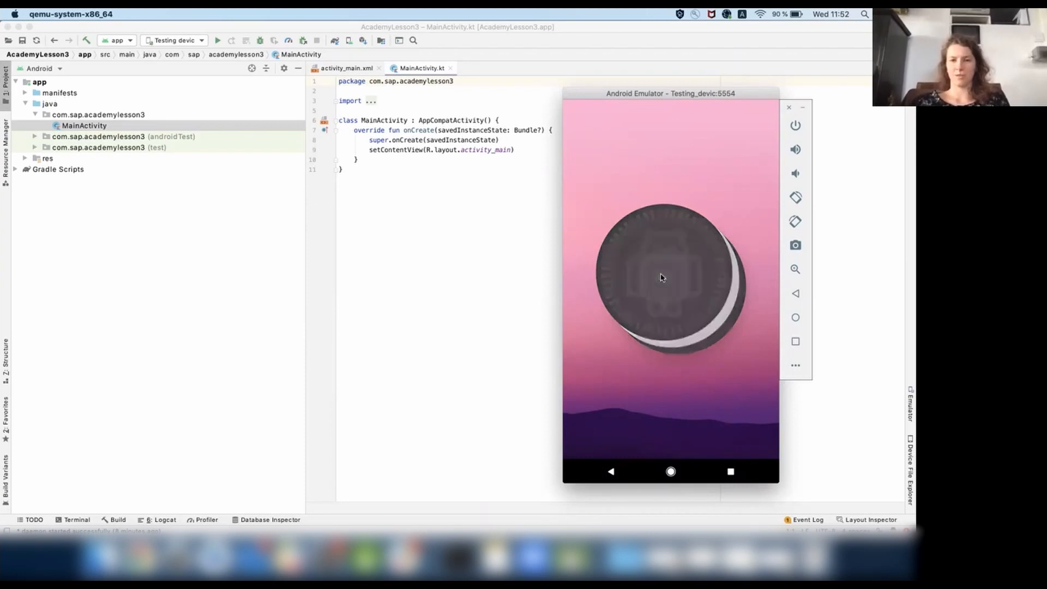
click(661, 276)
click(661, 277)
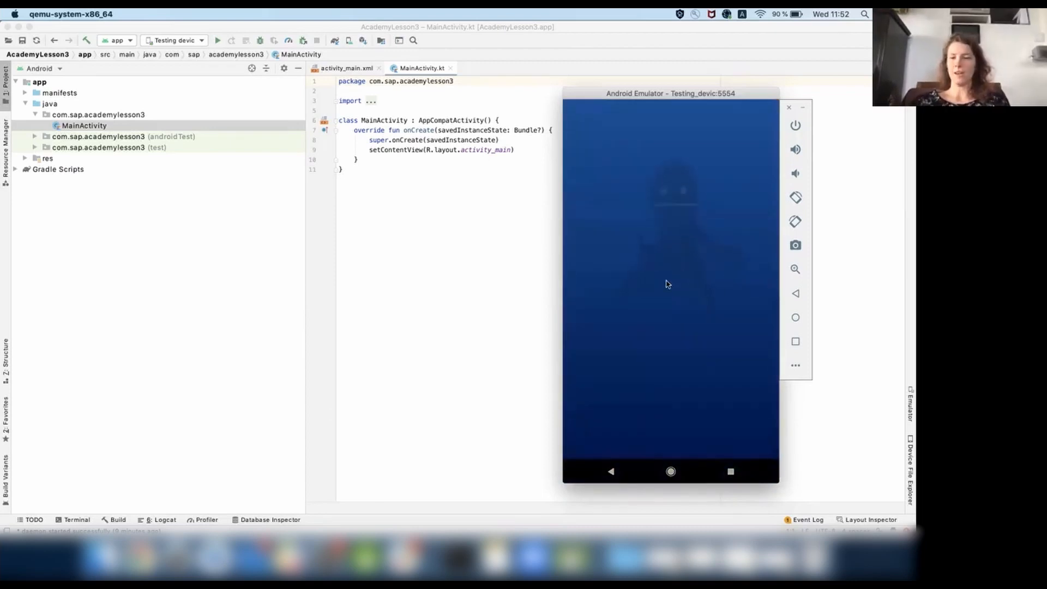
mouse_move(621, 217)
mouse_down()
mouse_move(617, 344)
mouse_move(707, 382)
mouse_move(747, 329)
mouse_move(661, 206)
mouse_move(748, 239)
mouse_move(619, 343)
mouse_move(633, 234)
mouse_up()
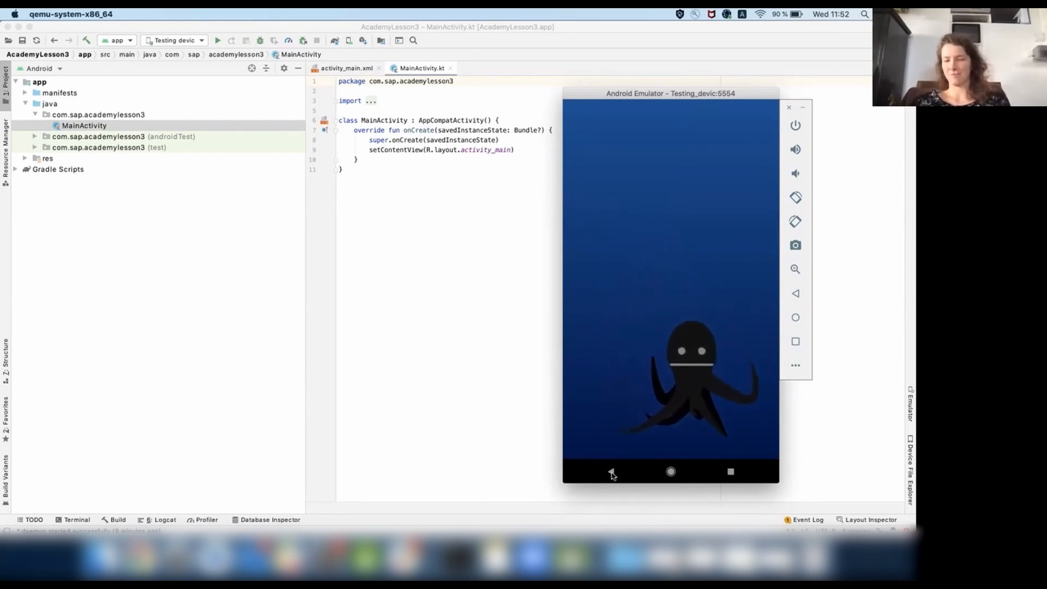
Leave the Easter egg and return to the emulator's home screen.
click(611, 473)
click(612, 472)
click(671, 473)
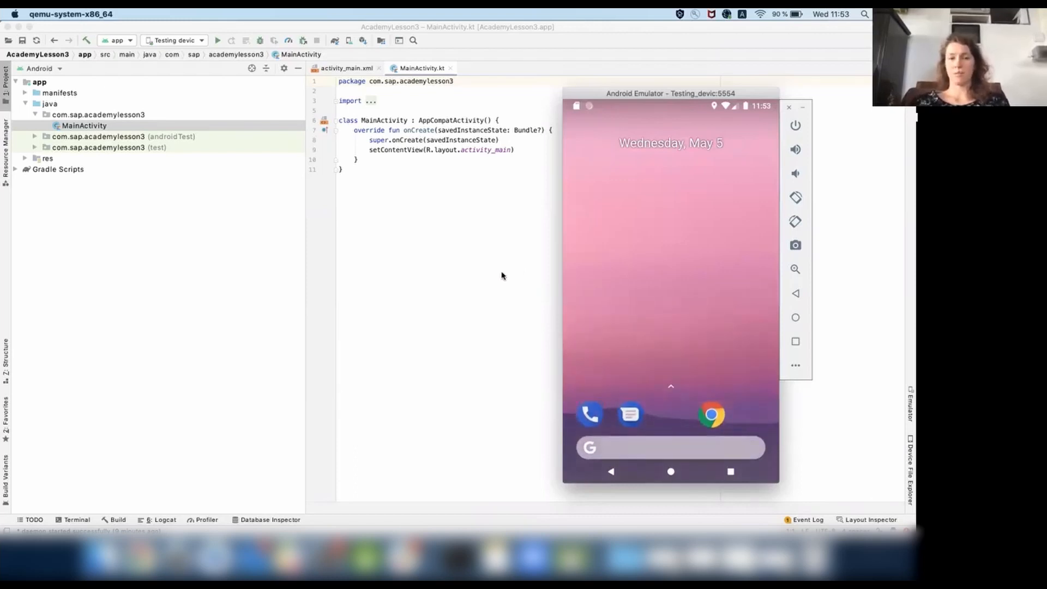
Switch to Android Studio, run the app with Testing devic as the target device, and bring the emulator back to the front.
click(411, 223)
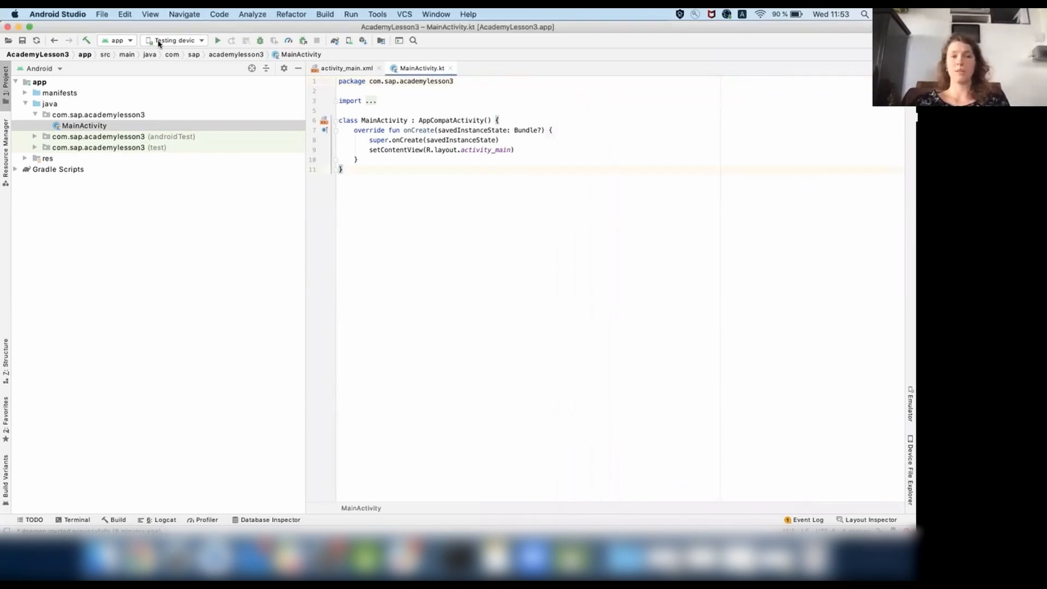
click(187, 42)
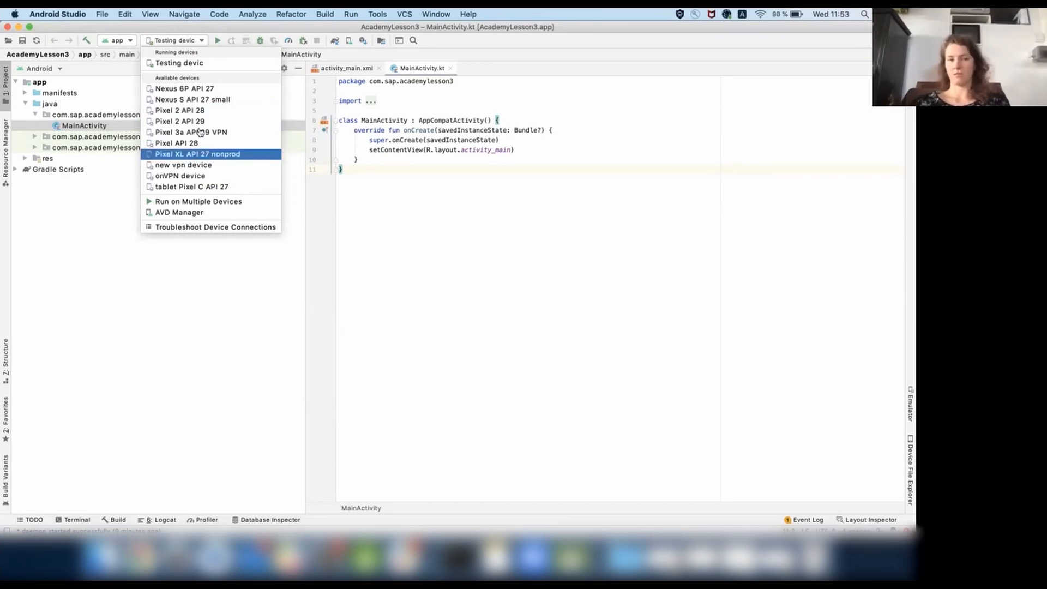
click(207, 66)
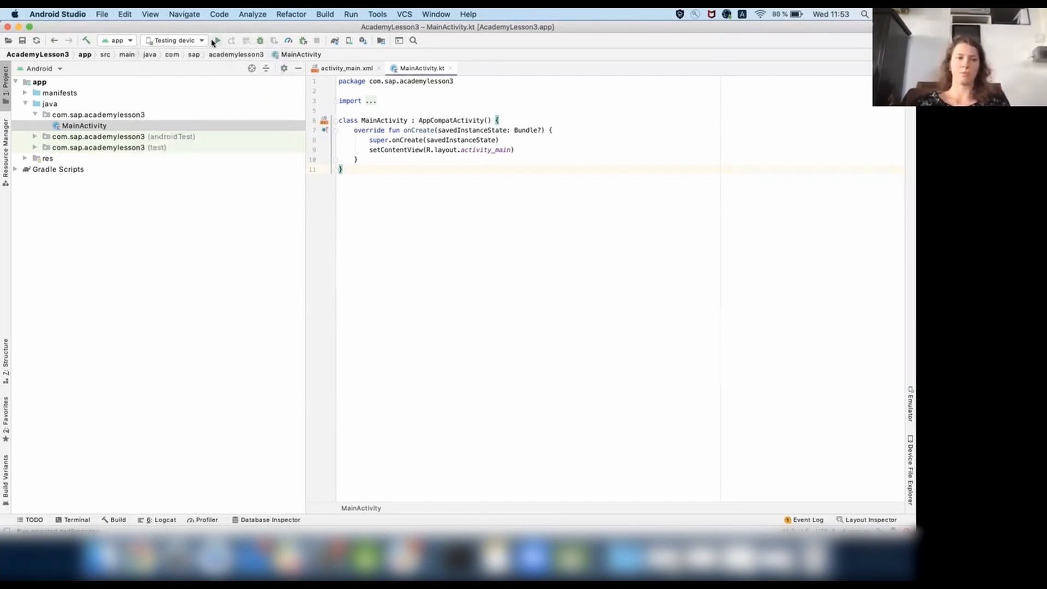
click(217, 41)
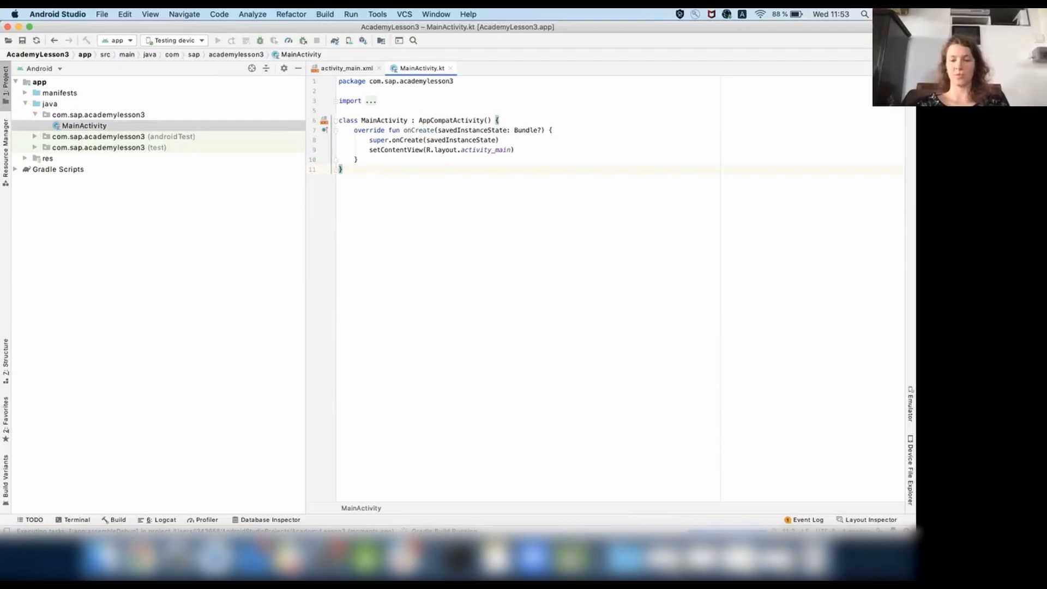
click(571, 557)
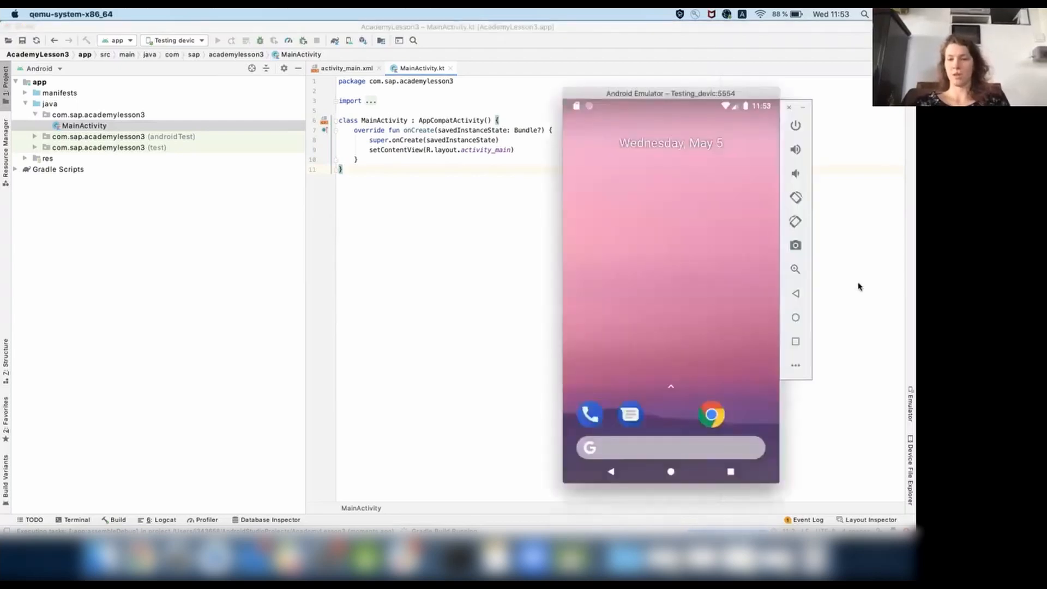